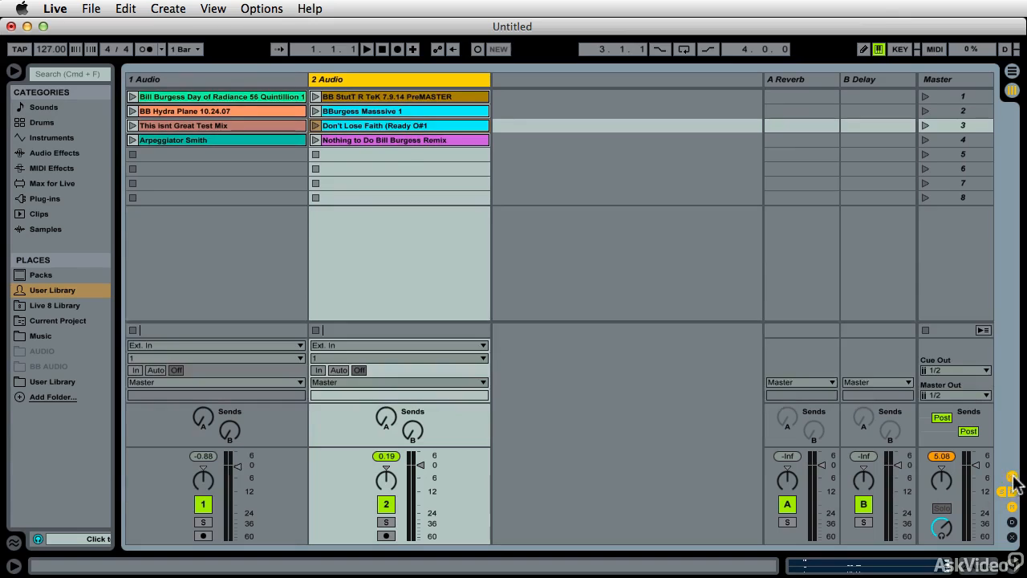
Step: Hide the In/Out section of the mixer in Session View
click(1011, 477)
click(1011, 477)
click(1012, 478)
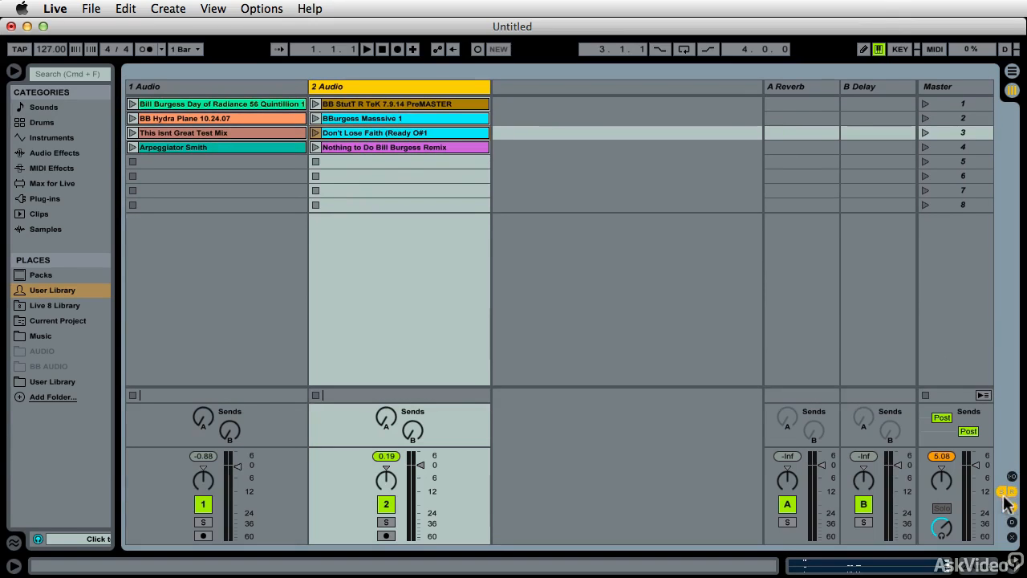
Step: Hide the mixer's sends and return tracks, and show them again
click(1003, 492)
click(1012, 493)
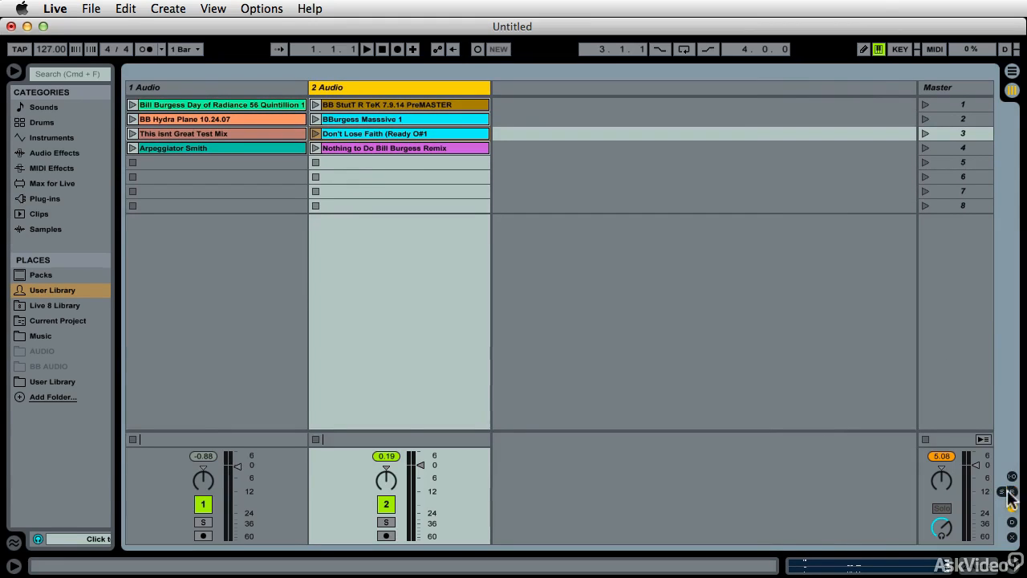
click(1003, 492)
click(1012, 493)
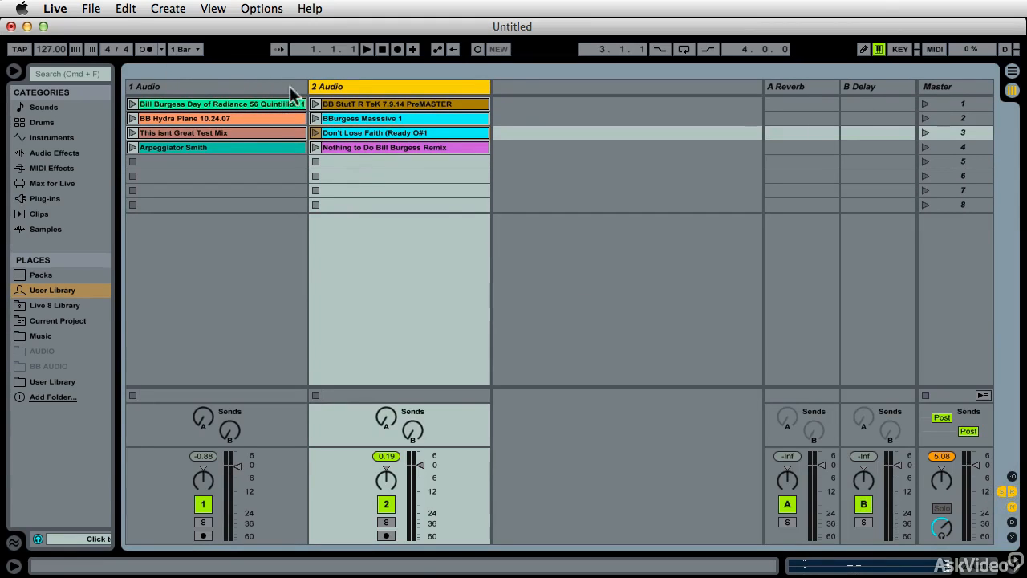
Step: Widen the two audio track columns and shorten the track names to 1 and 2
mouse_move(308, 88)
mouse_down()
mouse_move(339, 88)
mouse_move(195, 88)
mouse_move(321, 94)
mouse_up()
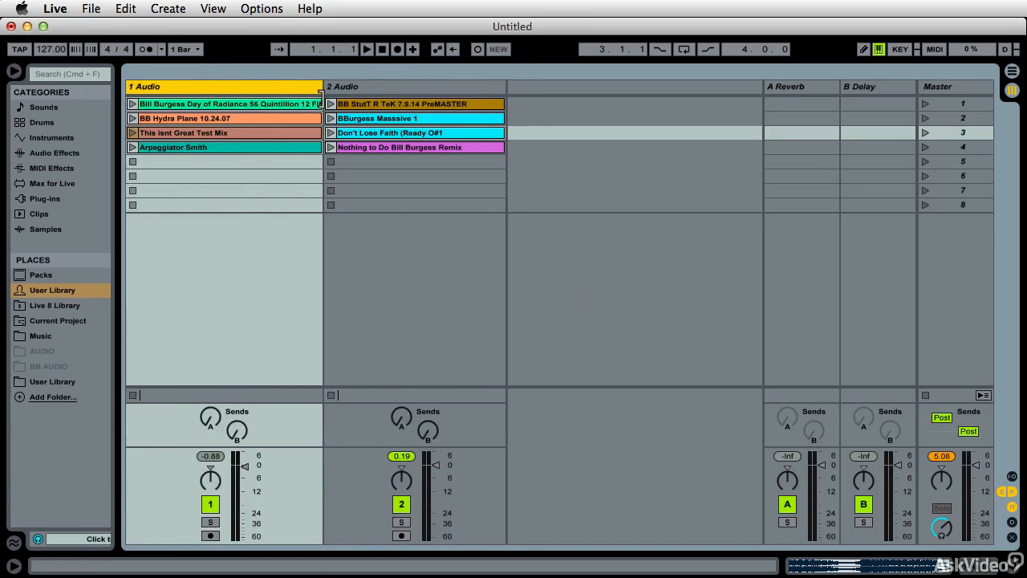
drag(502, 86, 536, 86)
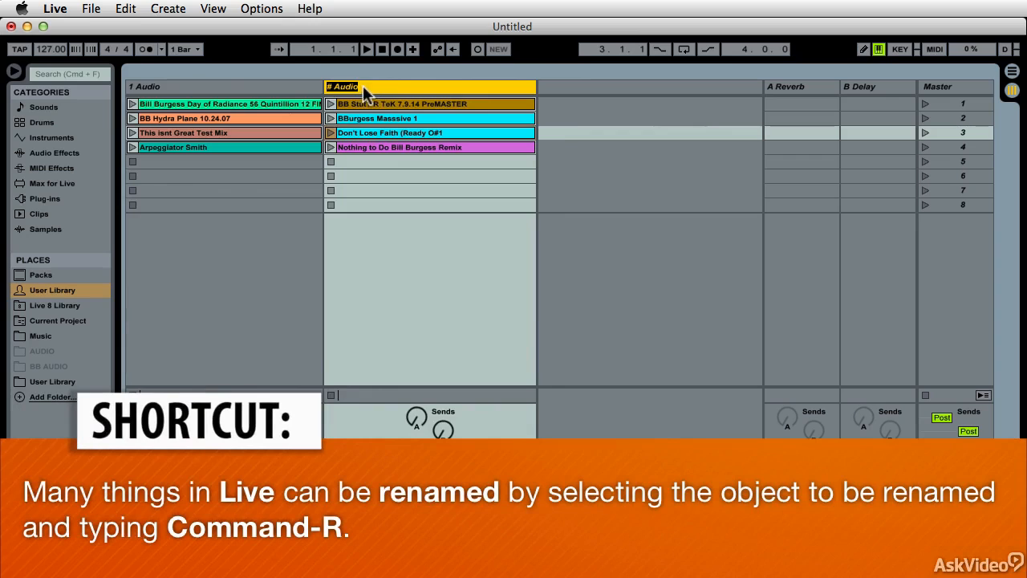
click(254, 88)
key(super+r)
key(BackSpace)
key(Return)
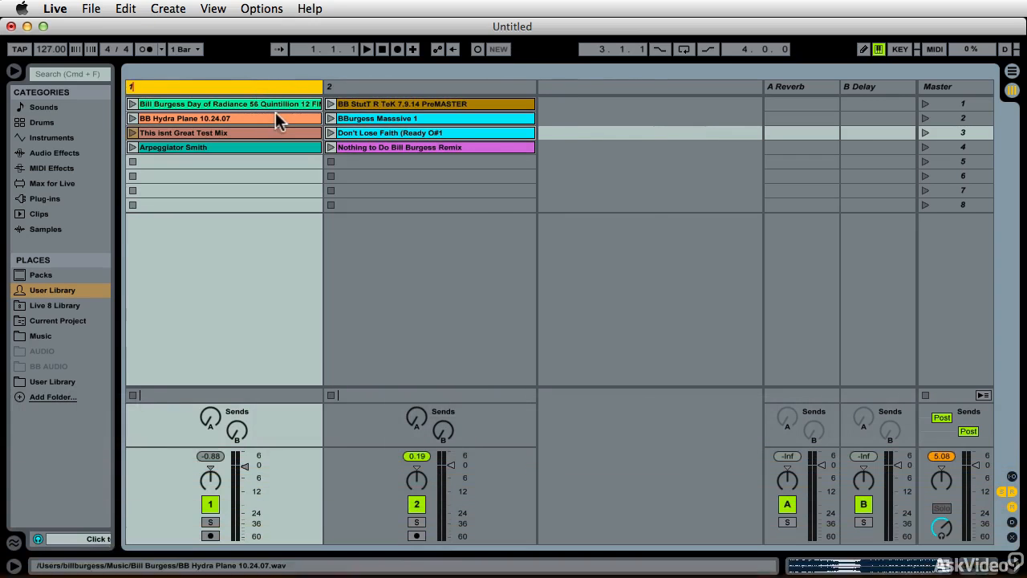
Step: Color track 1 light blue and track 2 white
right_click(263, 86)
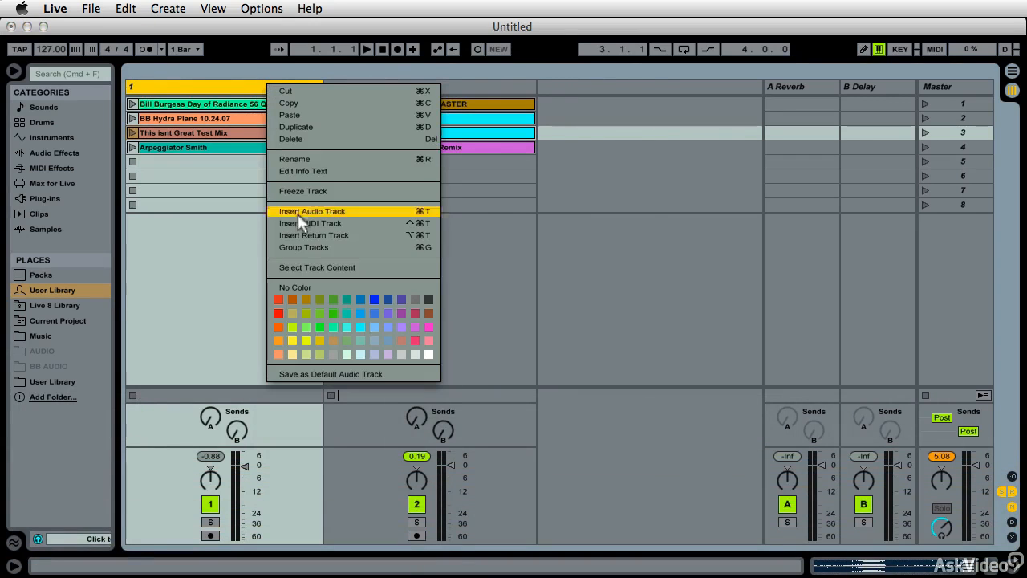
click(360, 353)
click(381, 85)
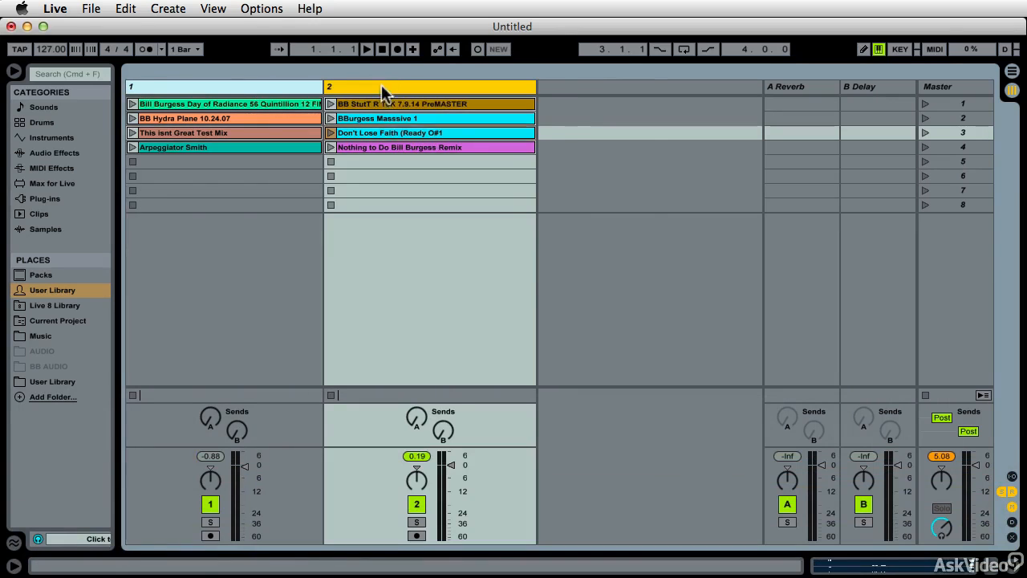
right_click(381, 85)
click(546, 359)
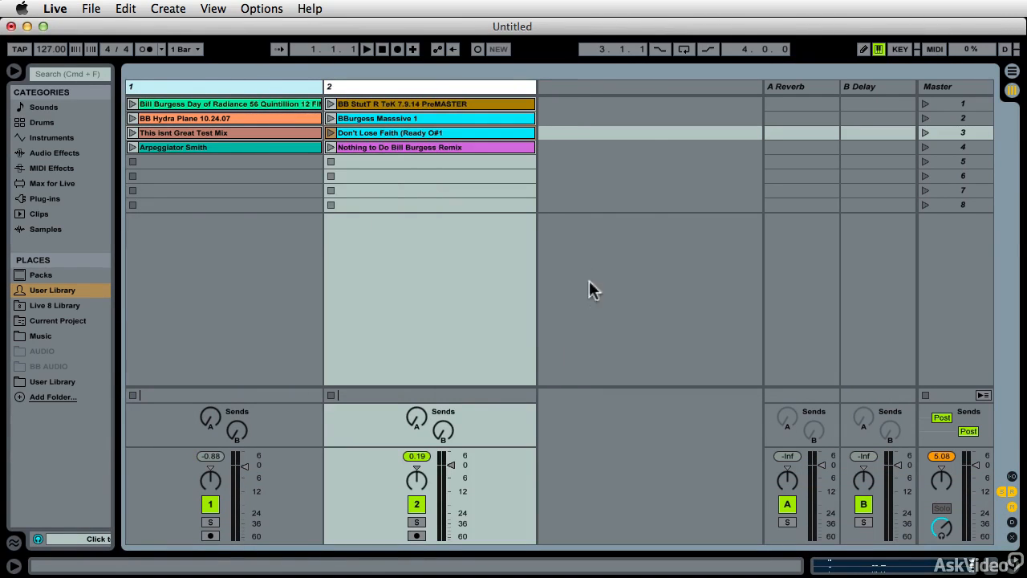
Step: Play clips on both tracks to check the peak level on the Master track
click(165, 103)
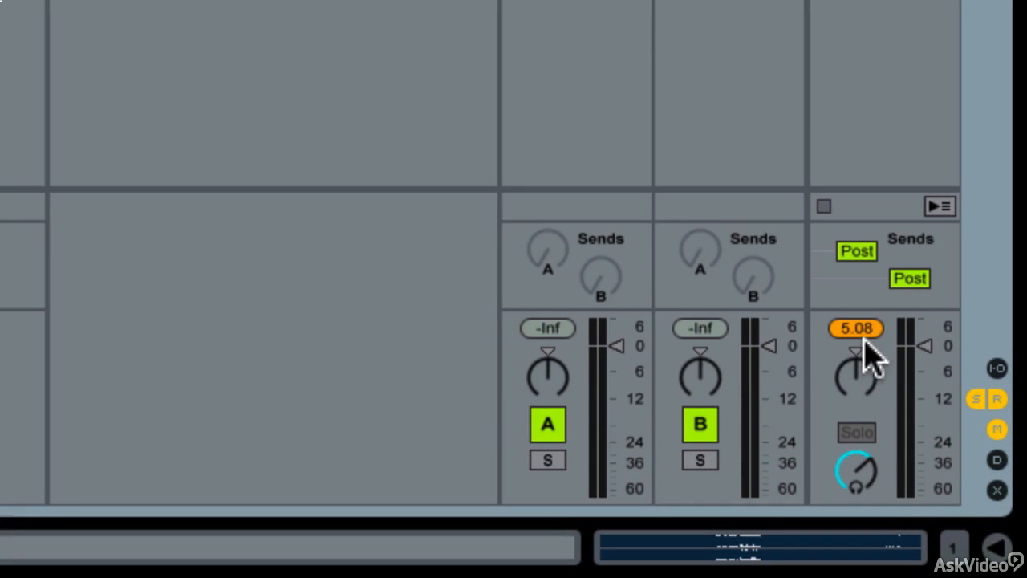
key(space)
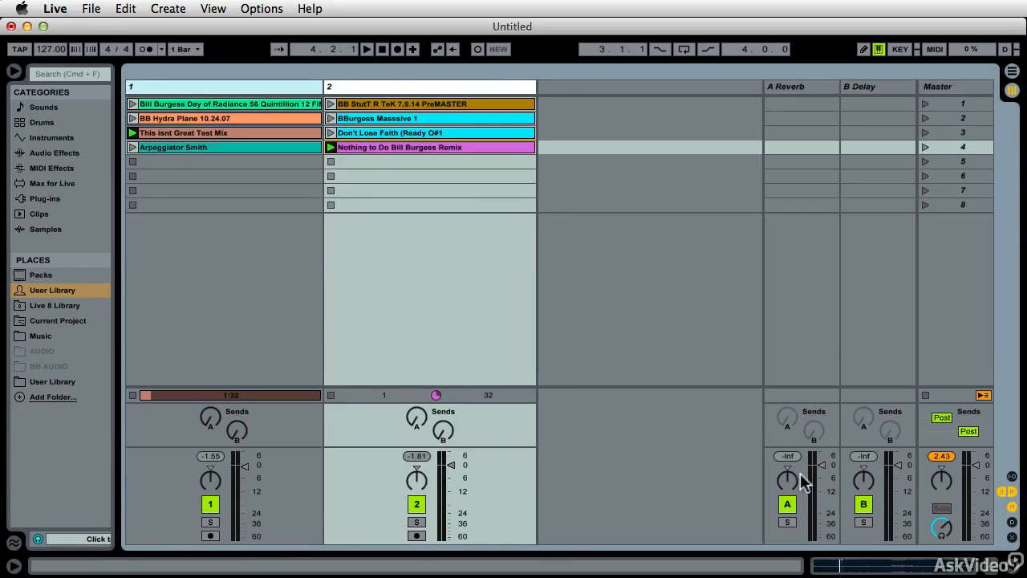
Step: Select both tracks and lower their volumes together to about -9.4 dB on track 1 and -8.4 dB on track 2
click(207, 85)
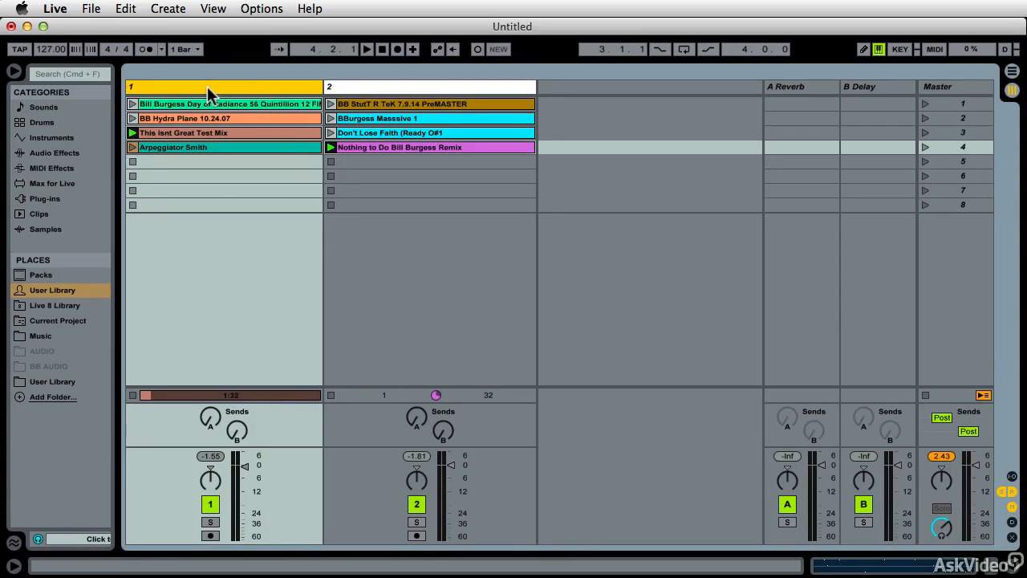
shift+click(385, 297)
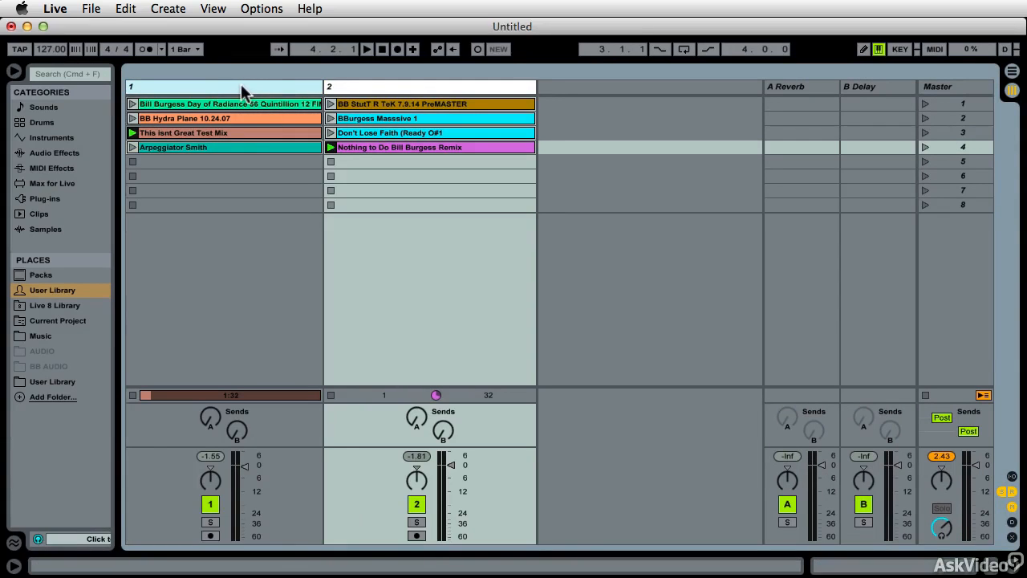
click(244, 87)
shift+click(344, 88)
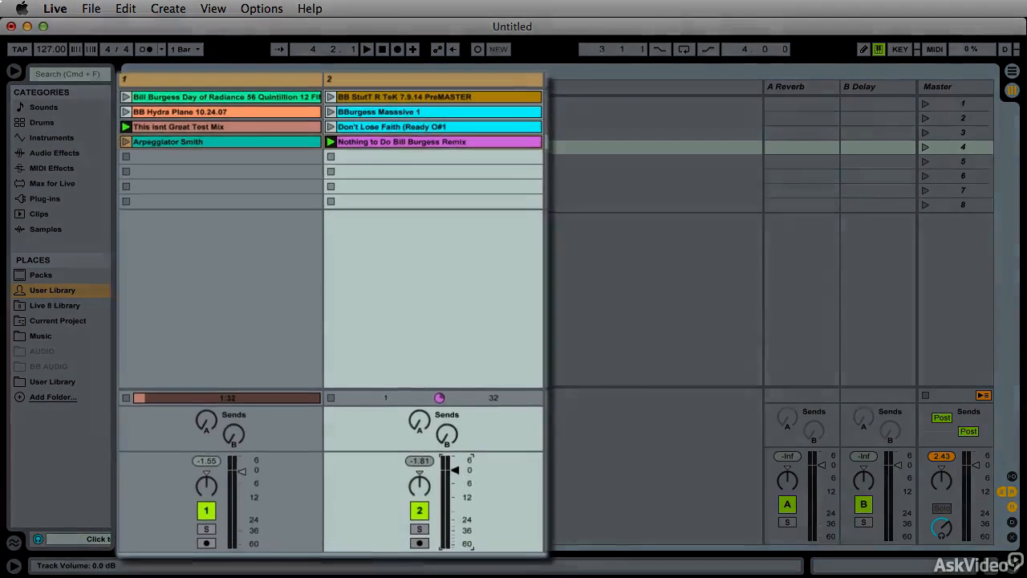
drag(454, 470, 454, 474)
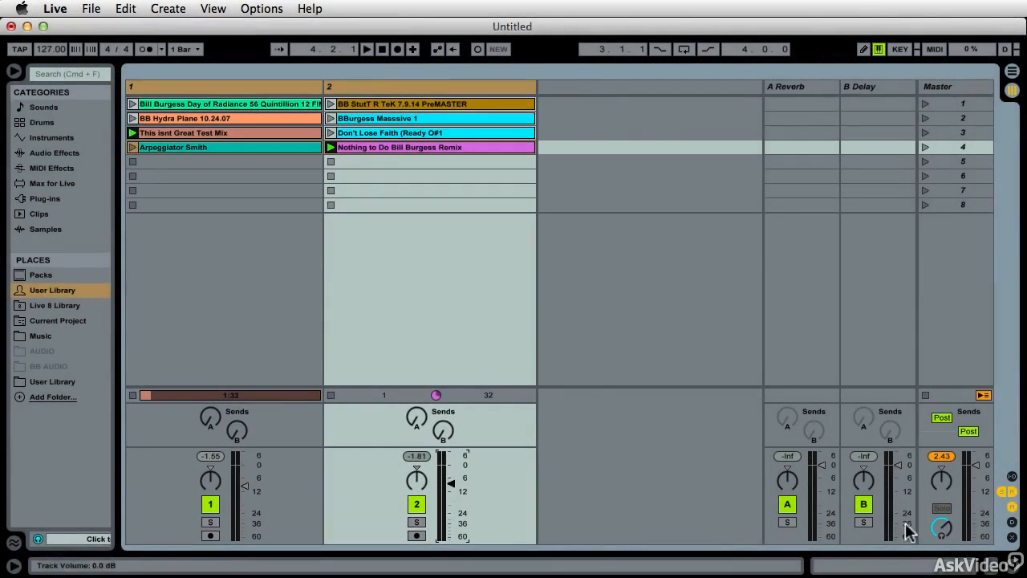
Step: Reset the Master peak level and play "BB Hydra Plane 10.24.07" with "Don't Lose Faith" to check the output
click(946, 457)
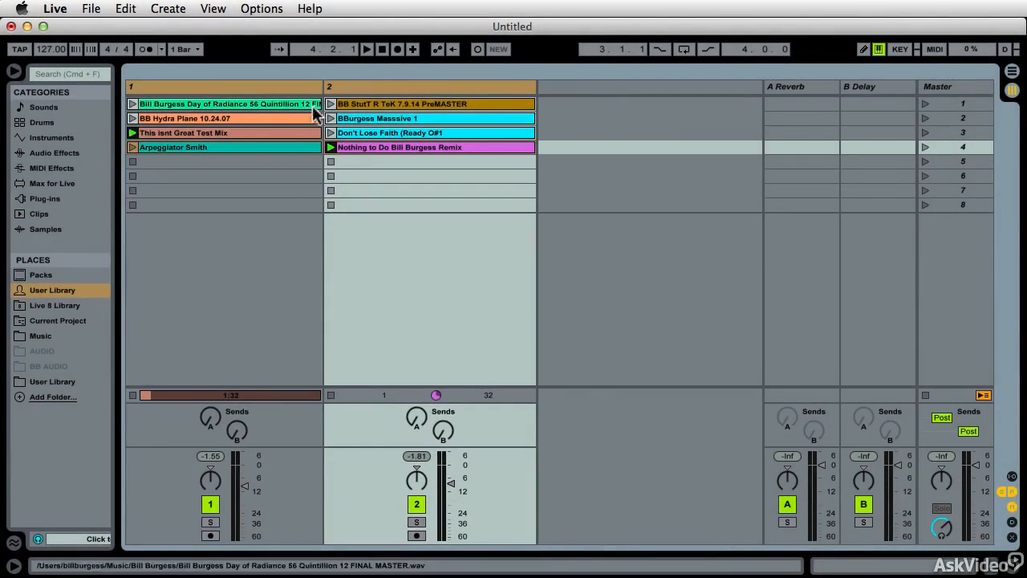
click(132, 118)
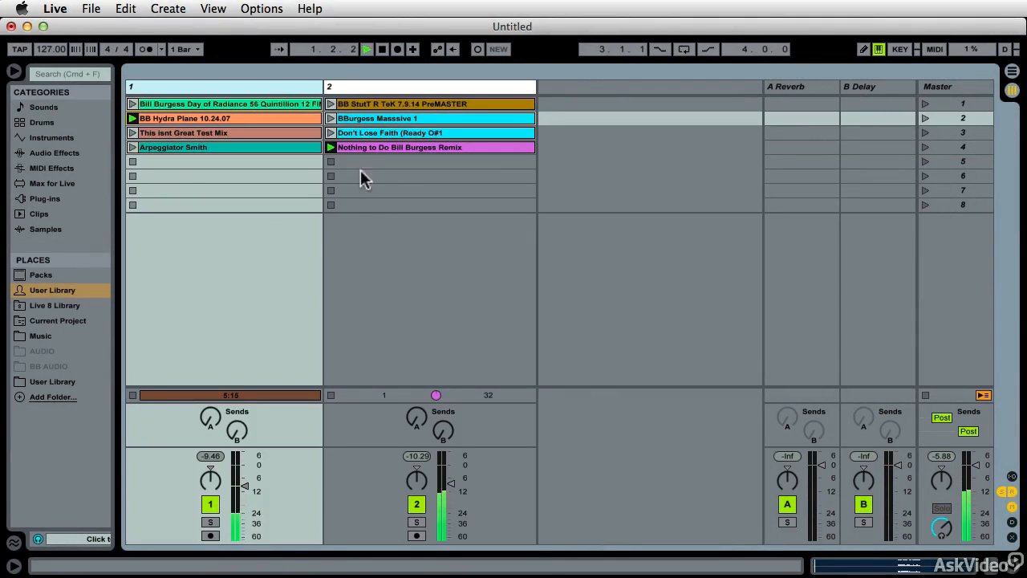
click(330, 133)
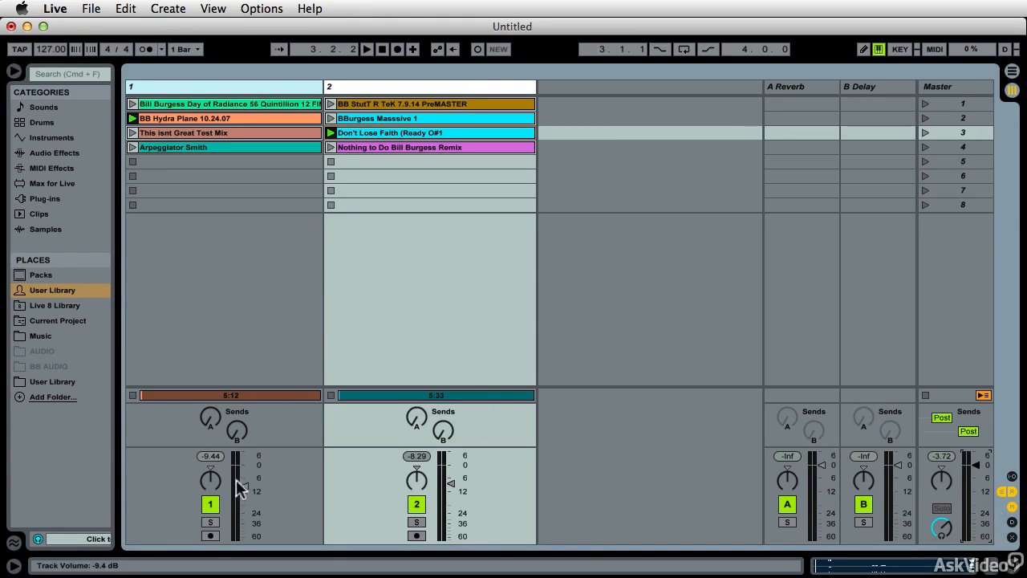
Step: Launch the second clip on track 2 and stop track 1 to hear that clip alone
click(172, 149)
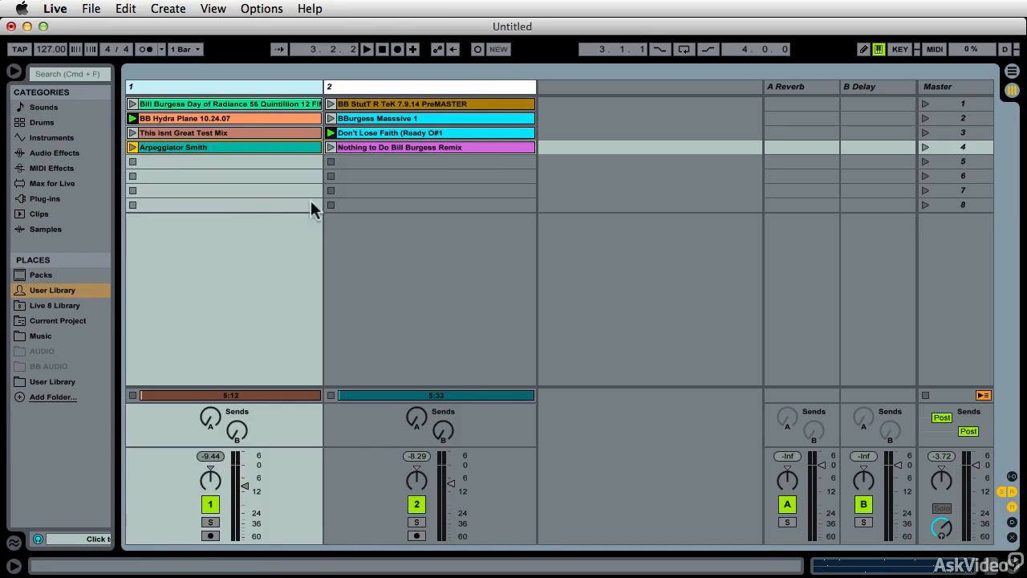
click(345, 119)
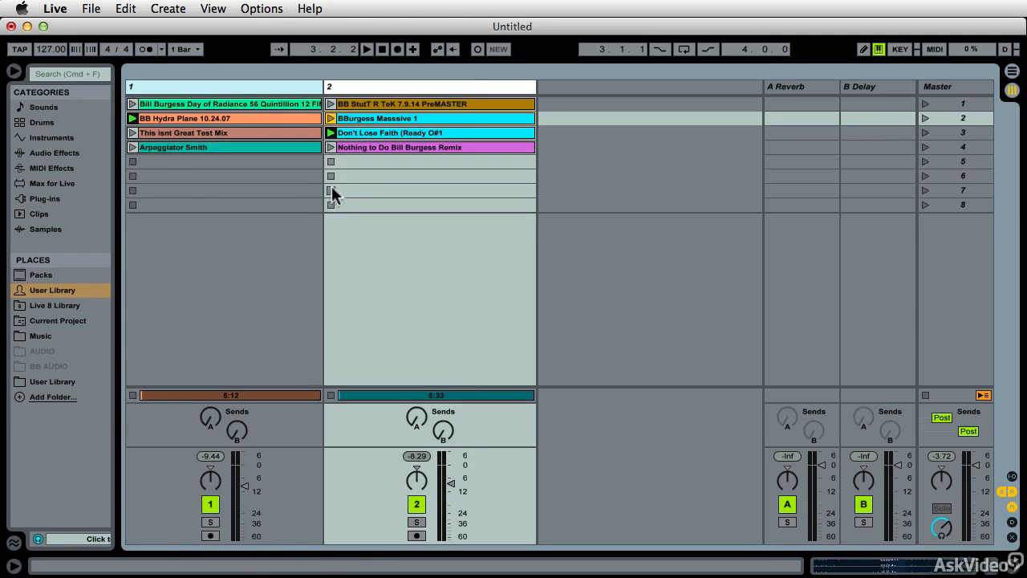
click(331, 117)
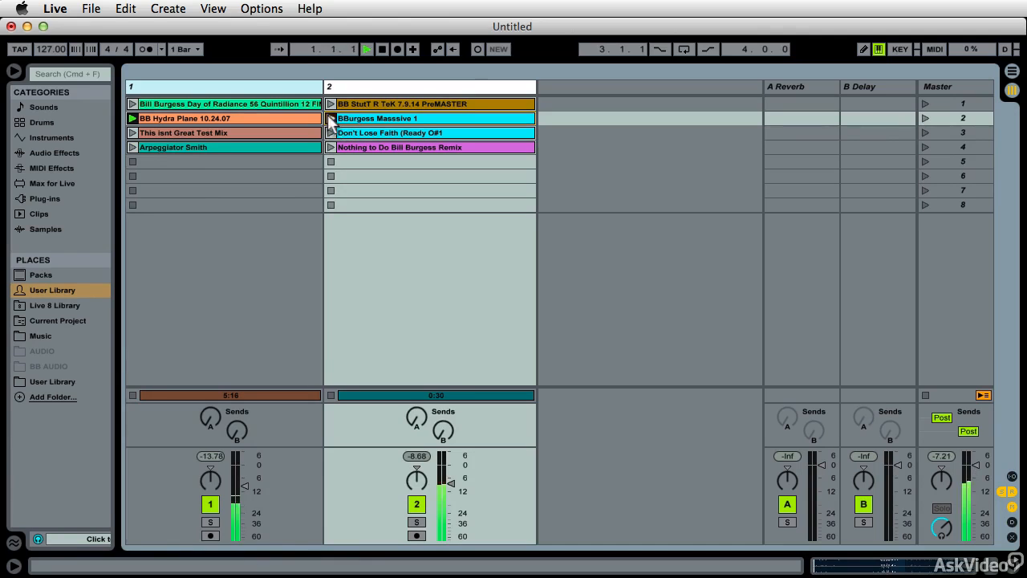
click(133, 162)
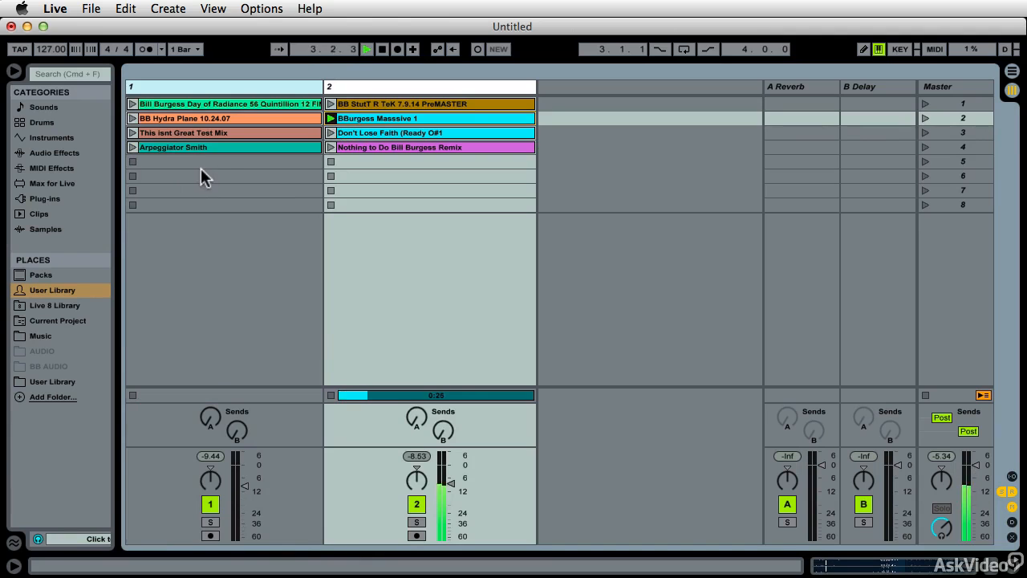
Step: Lower the clip gain of track 2's second clip to -3.30 dB and play it with track 1's first clip
double_click(365, 118)
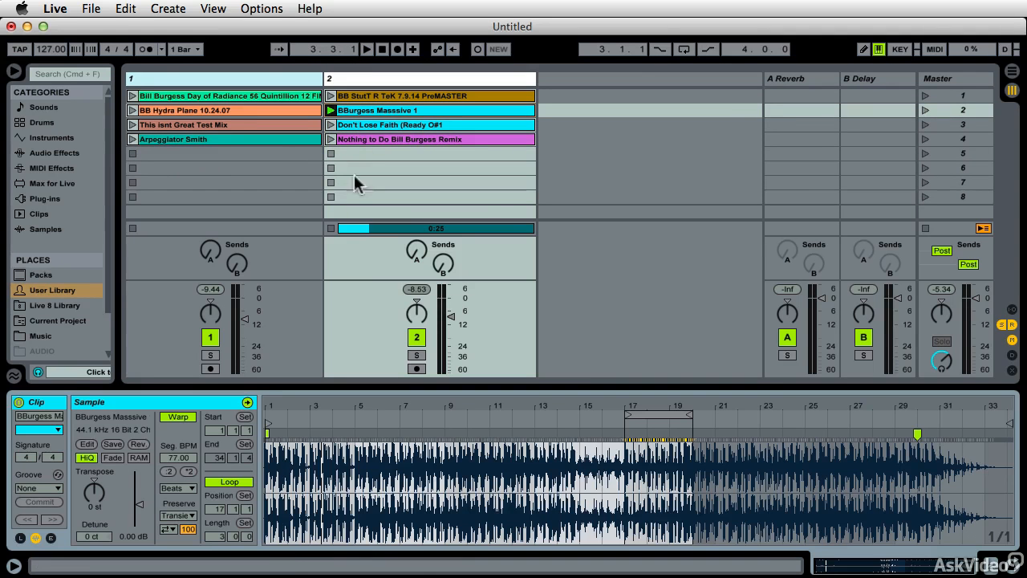
click(132, 95)
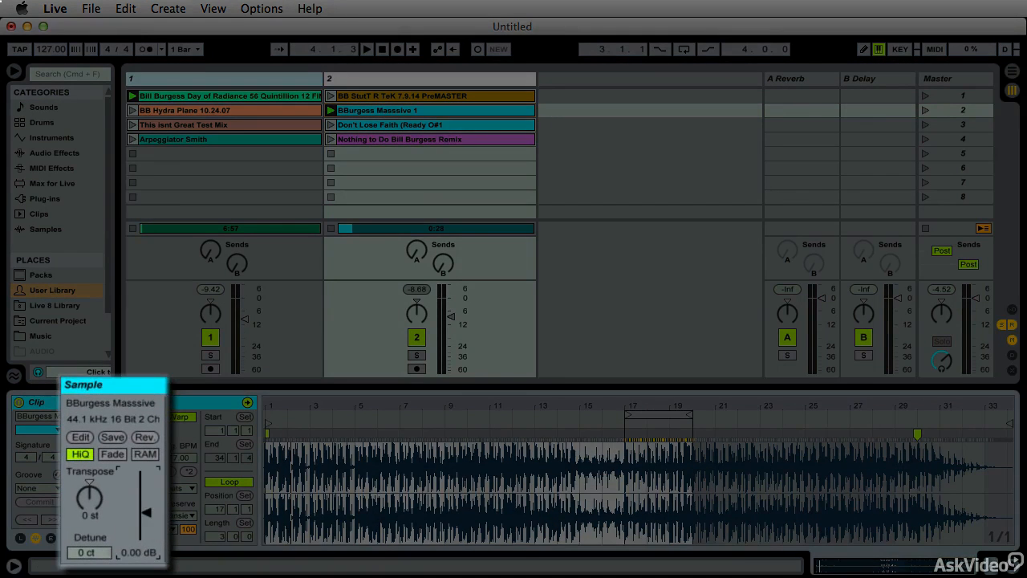
drag(146, 512, 146, 517)
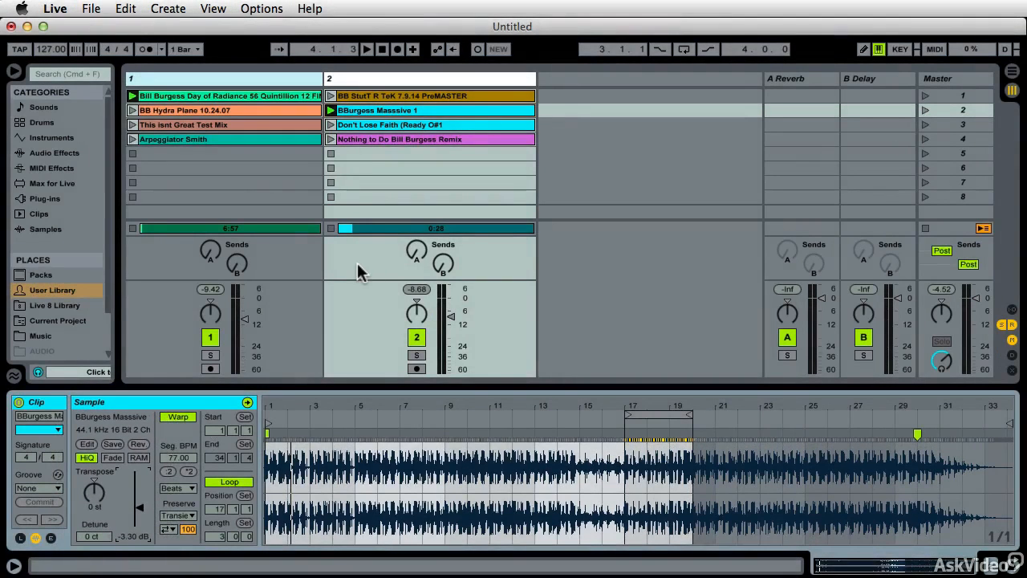
key(space)
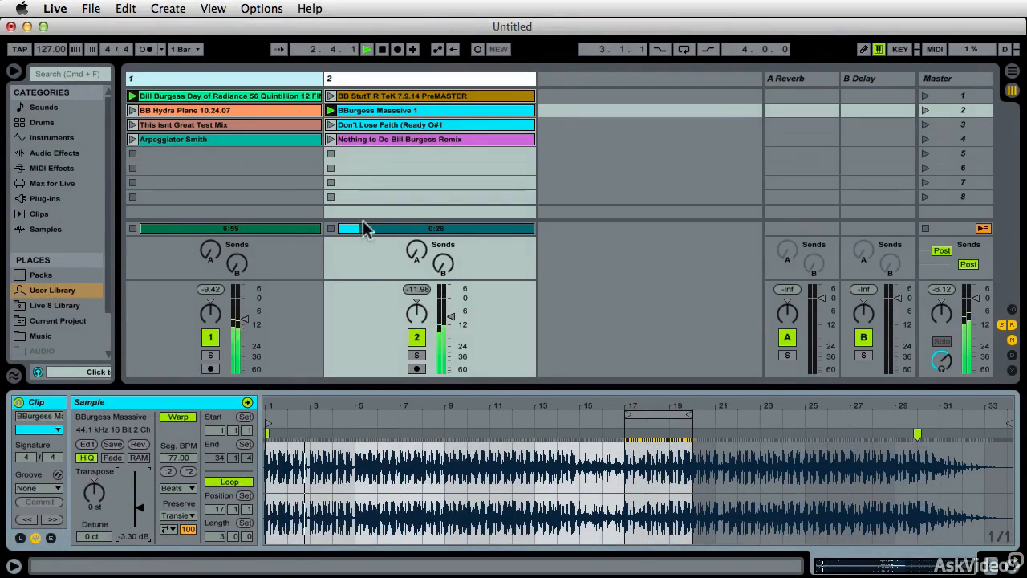
Step: Audition "BB Hydra Plane 10.24.07", "This isnt Great Test Mix" and "Arpeggiator Smith" against track 2's "Don't Lose Faith" and "BB StutT R TeK 7.9.14 PreMASTER"
click(132, 110)
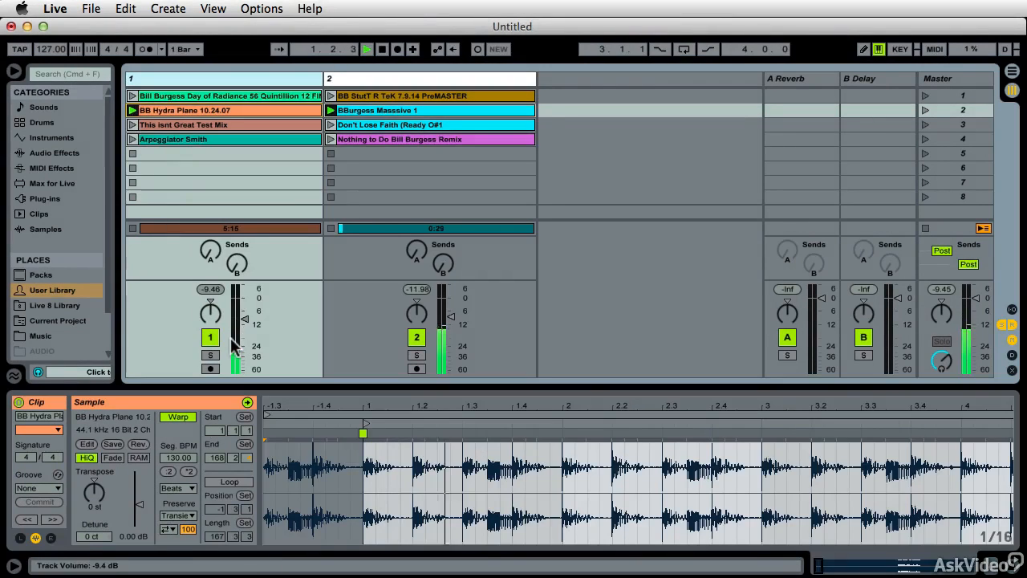
click(331, 125)
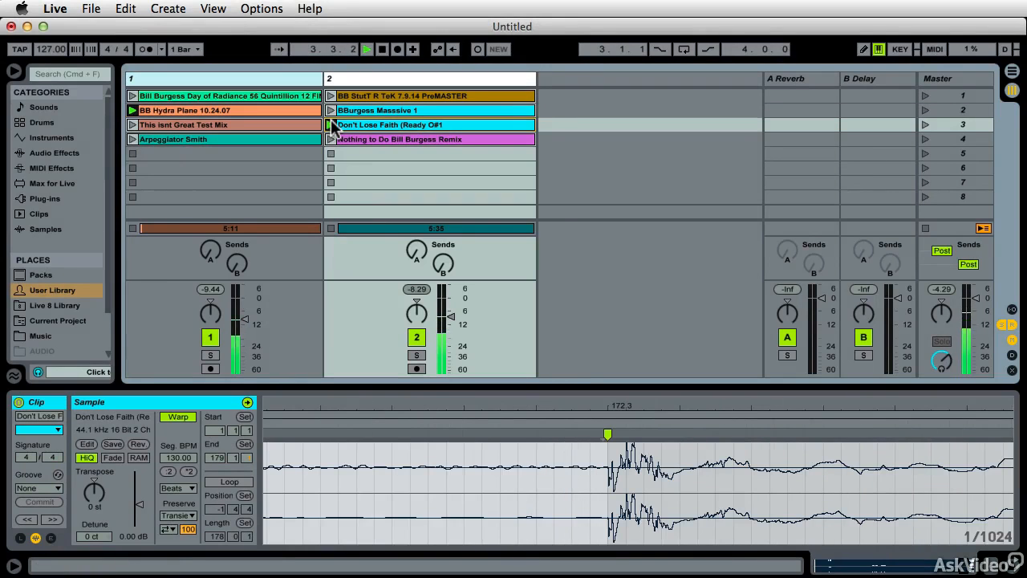
drag(427, 407, 428, 338)
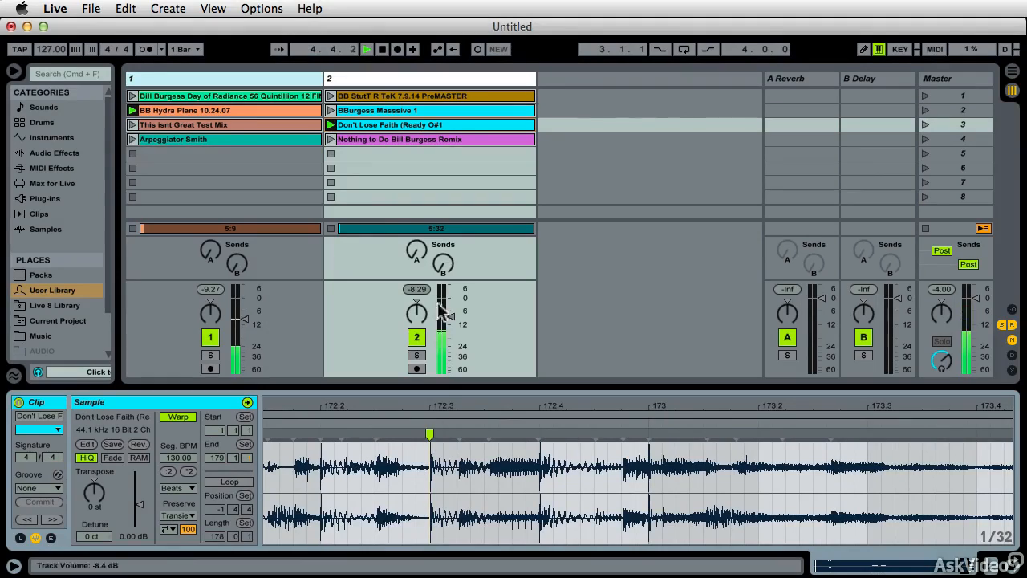
click(331, 96)
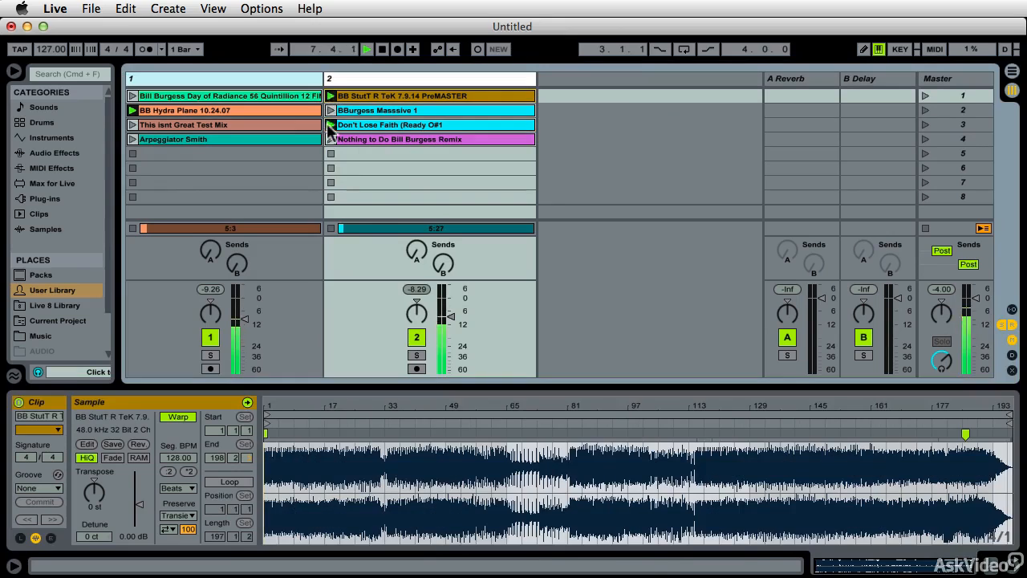
click(133, 123)
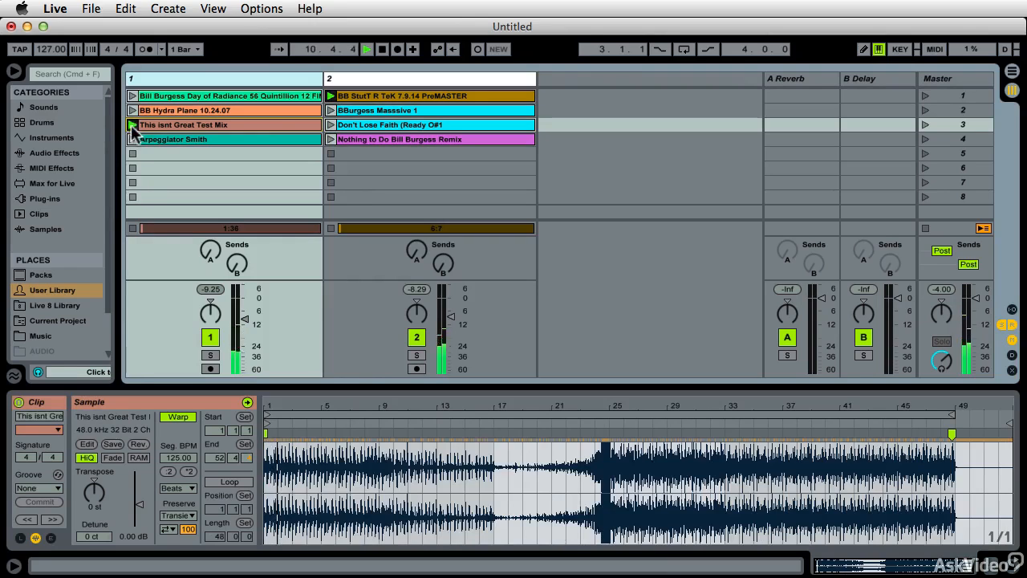
click(132, 139)
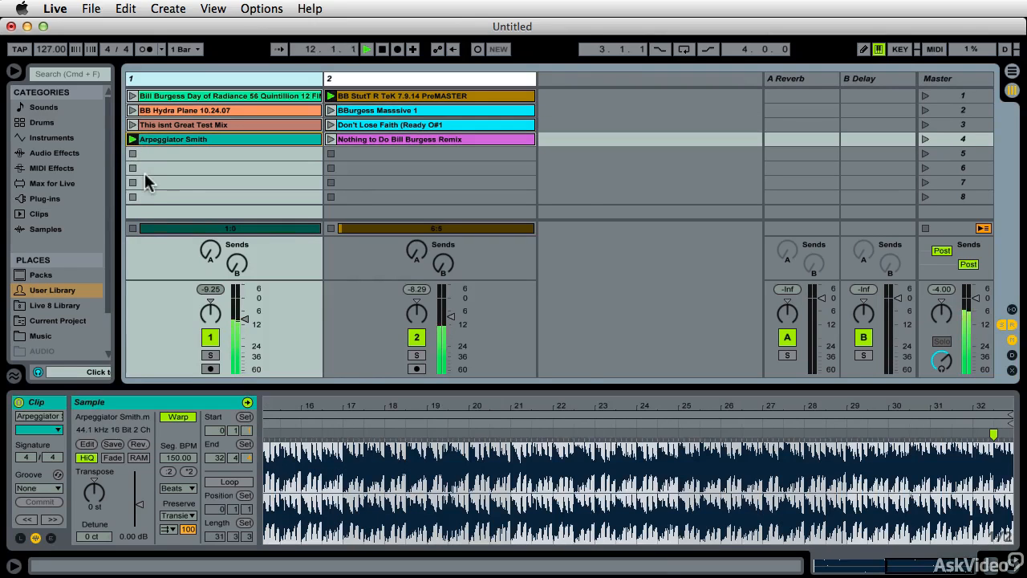
Step: Play track 1's first clip from about bar 113 of its waveform and stop playback
click(132, 95)
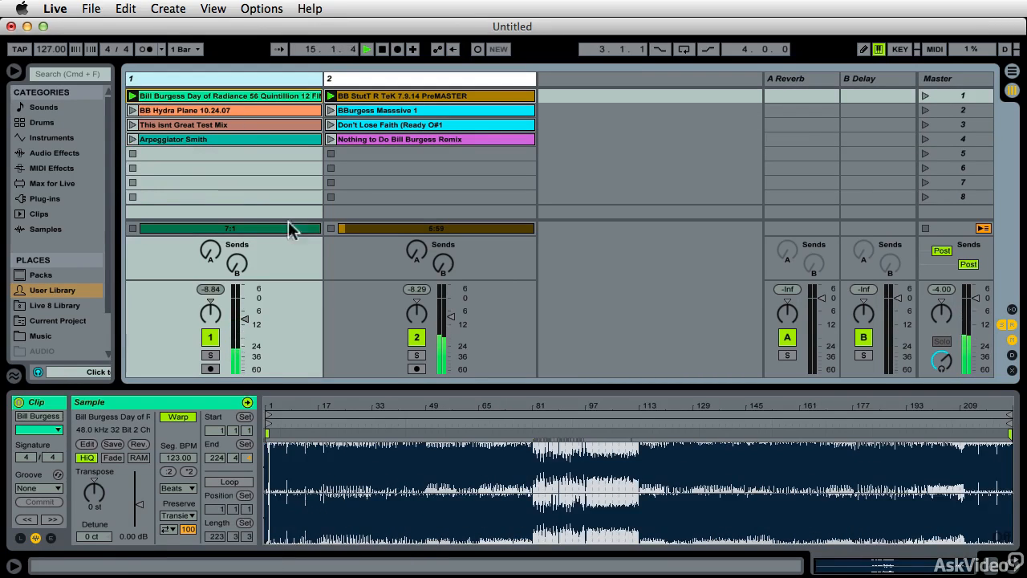
click(642, 418)
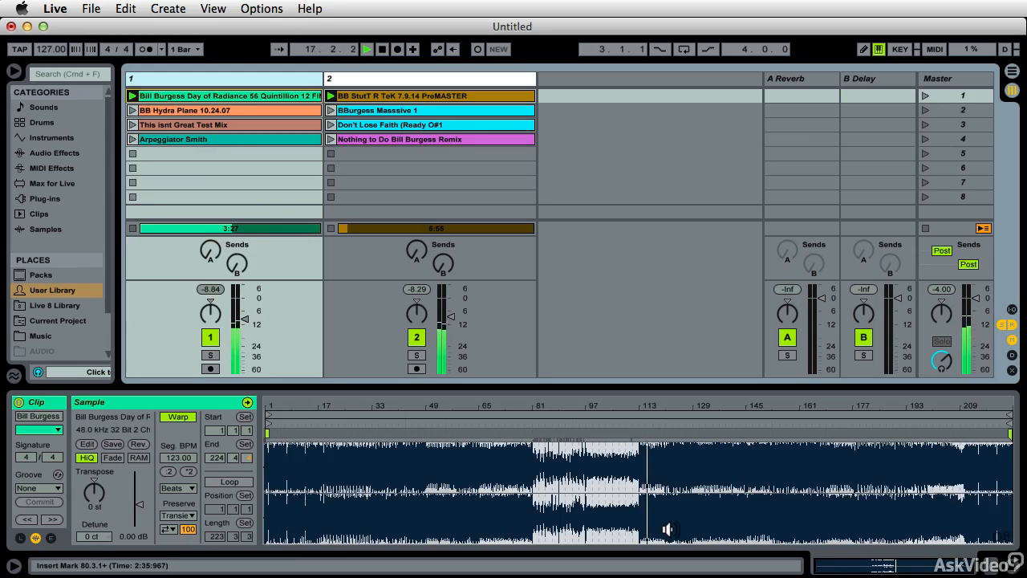
key(space)
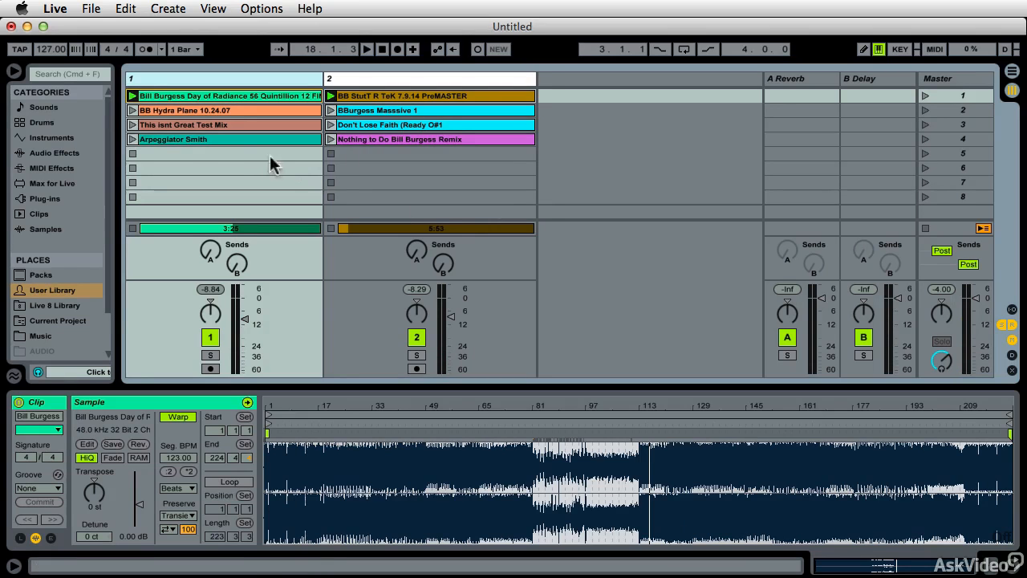
Step: Select "Arpeggiator Smith" on track 1, stop both tracks and play that clip alone
click(183, 138)
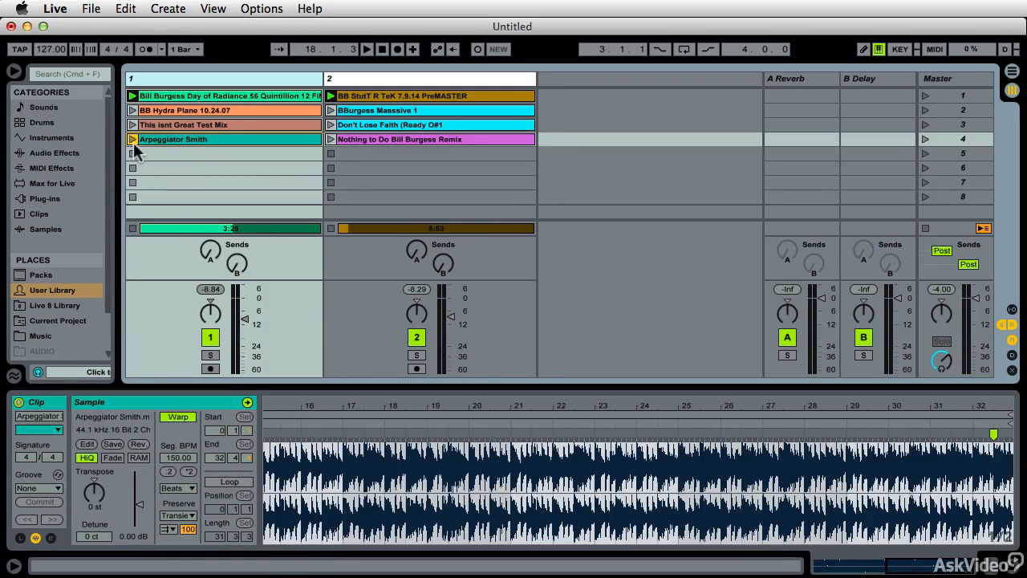
click(330, 153)
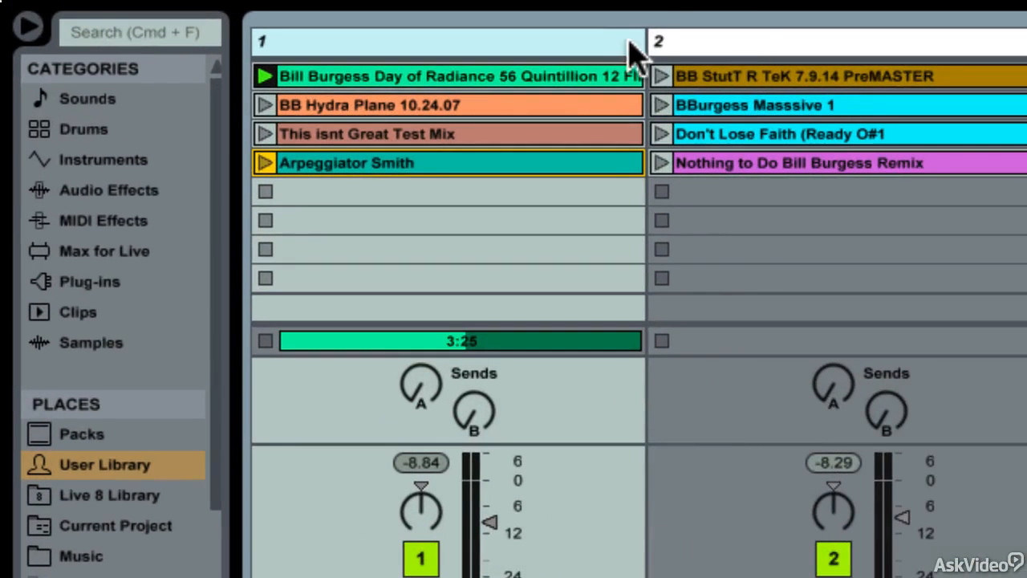
click(662, 343)
click(265, 341)
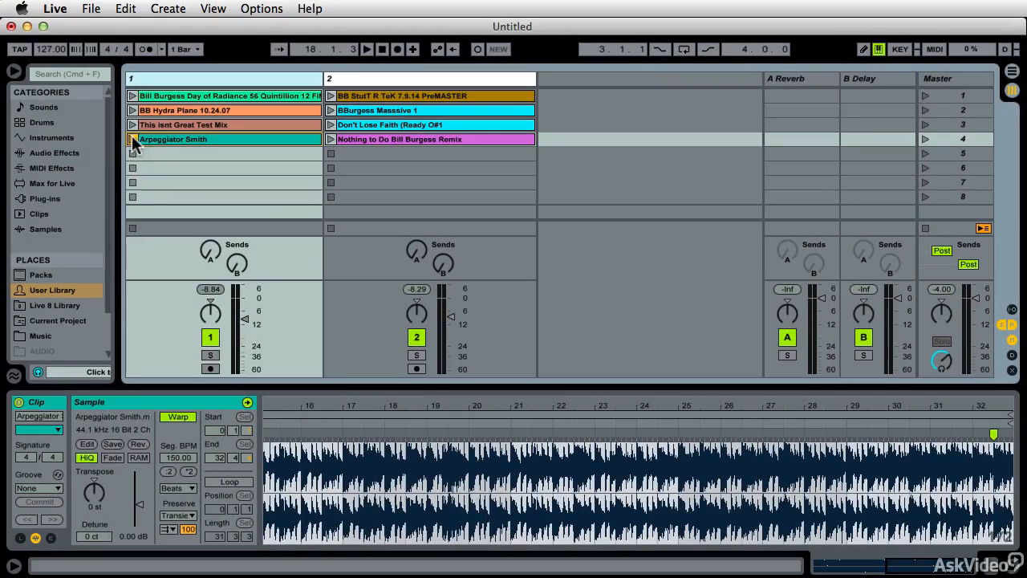
click(132, 140)
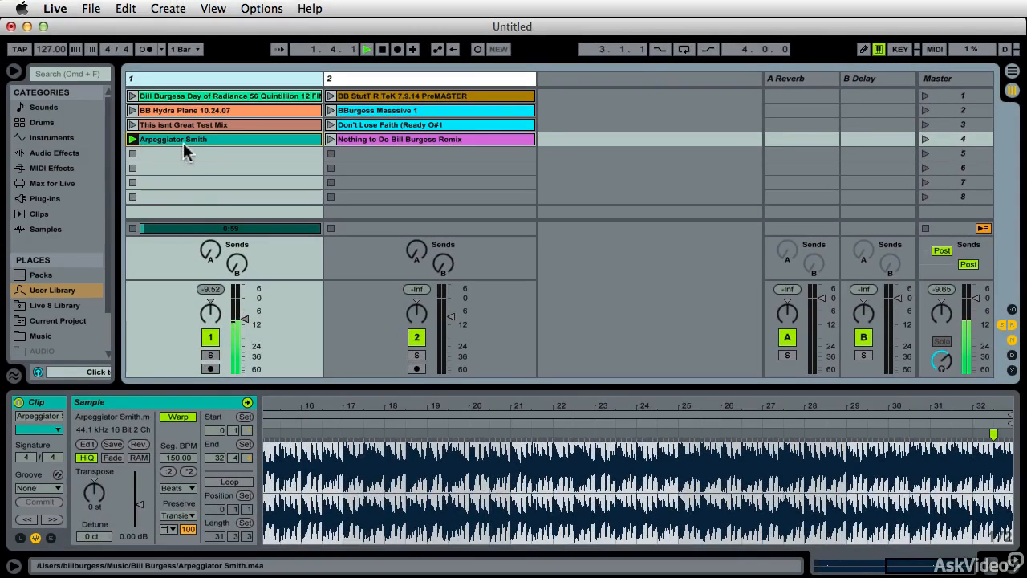
key(space)
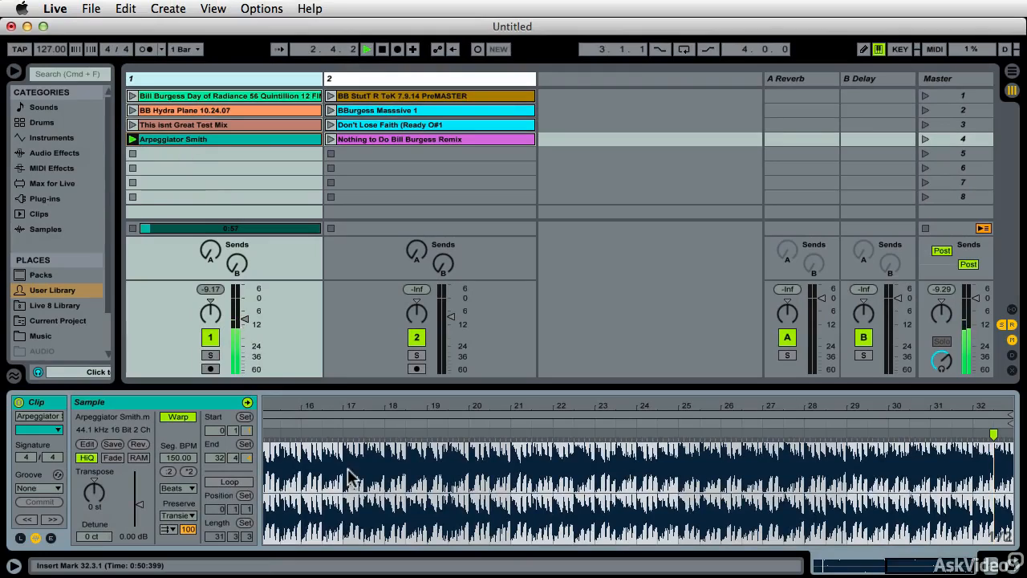
Step: Show the "Arpeggiator Smith" waveform from its start and audition the clip with Warp turned off and with Warp turned back on
drag(336, 407, 324, 321)
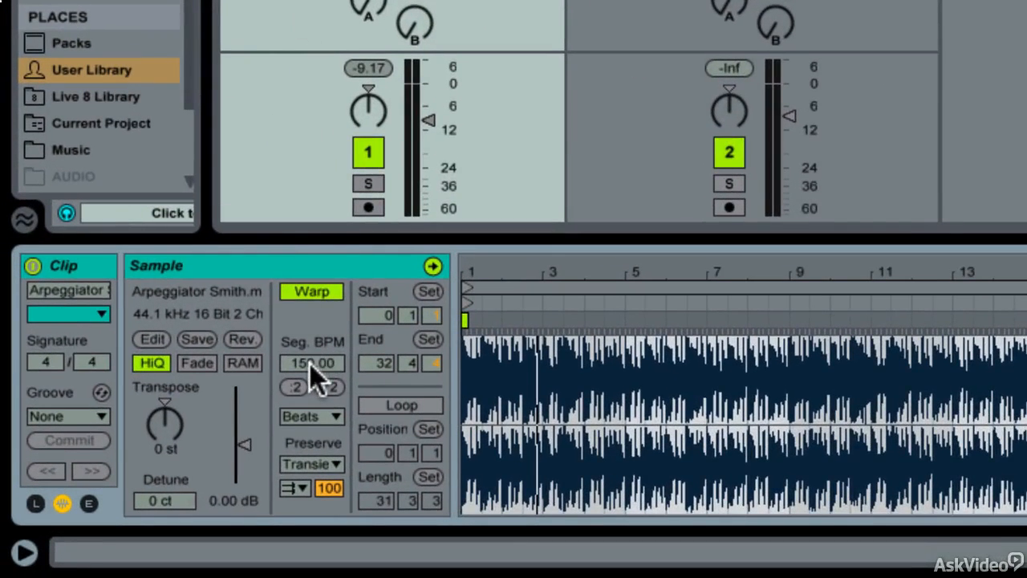
click(311, 290)
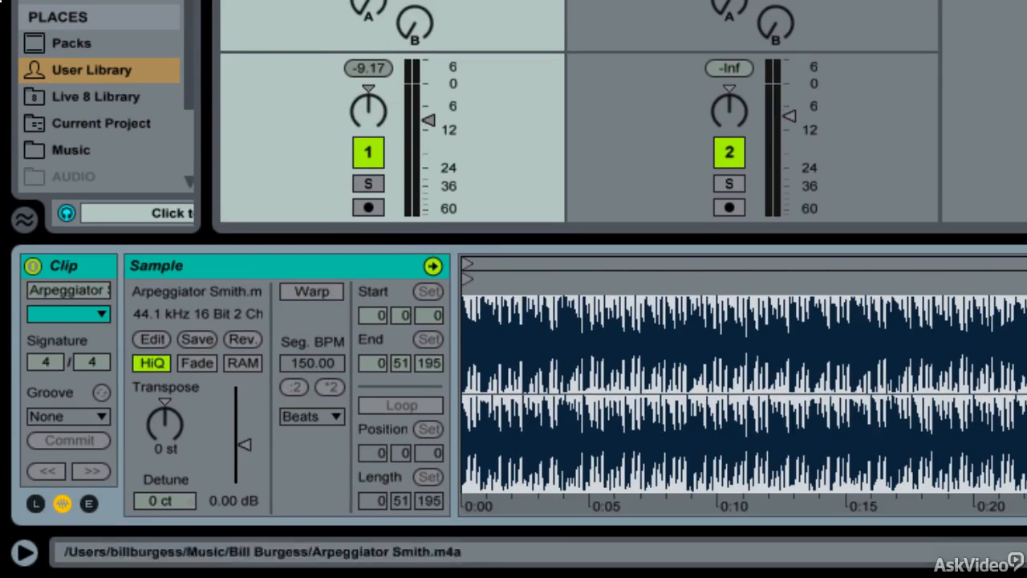
click(231, 2)
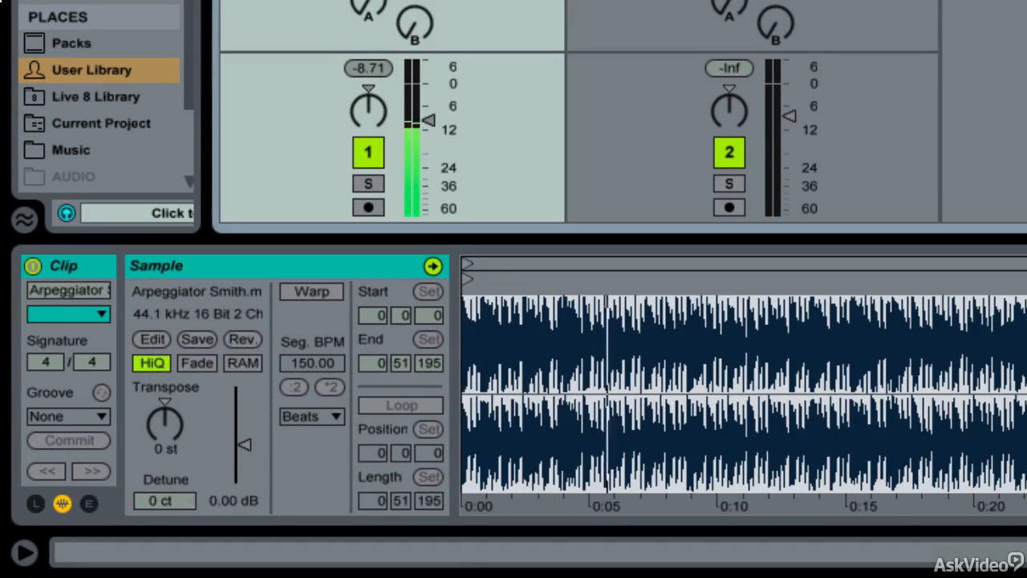
click(312, 290)
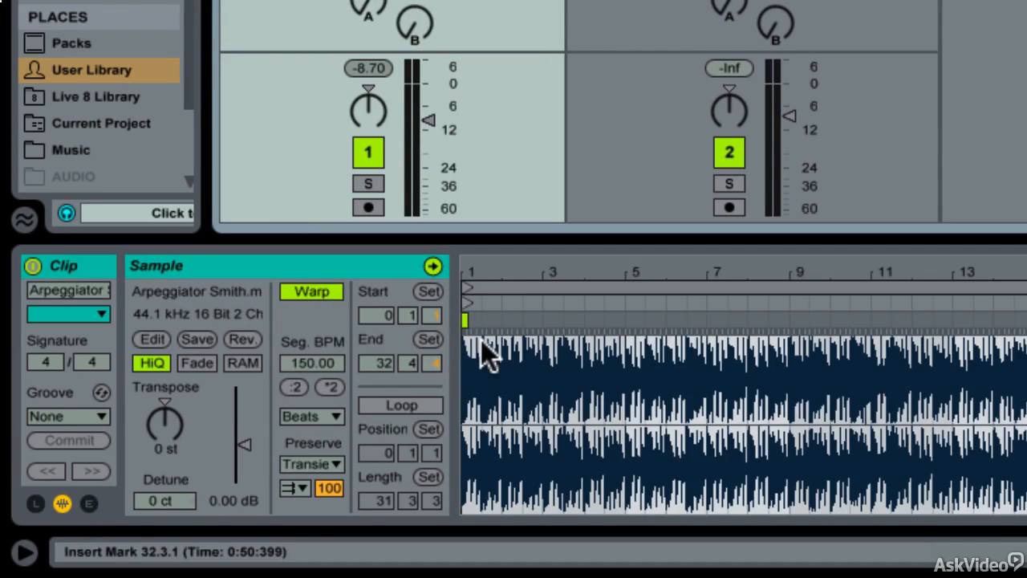
key(space)
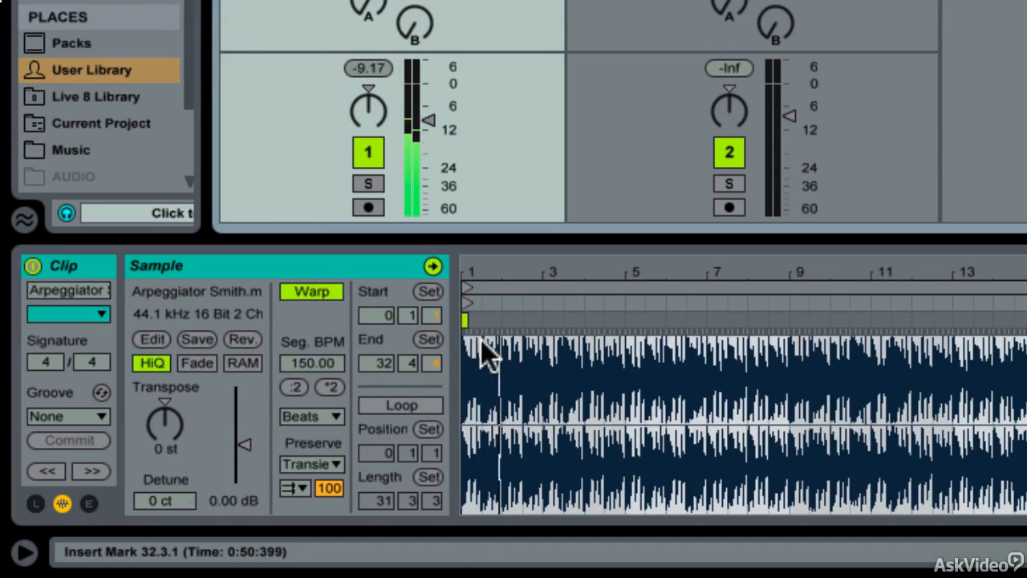
key(space)
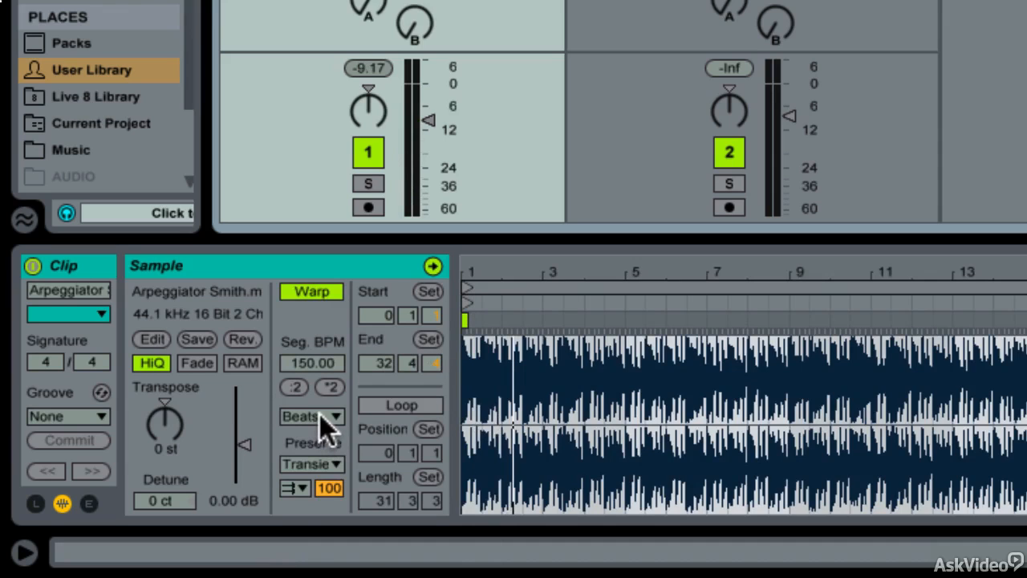
Step: Audition "Arpeggiator Smith" in Complex Pro warp mode and compare it with the Beats warp mode
click(320, 416)
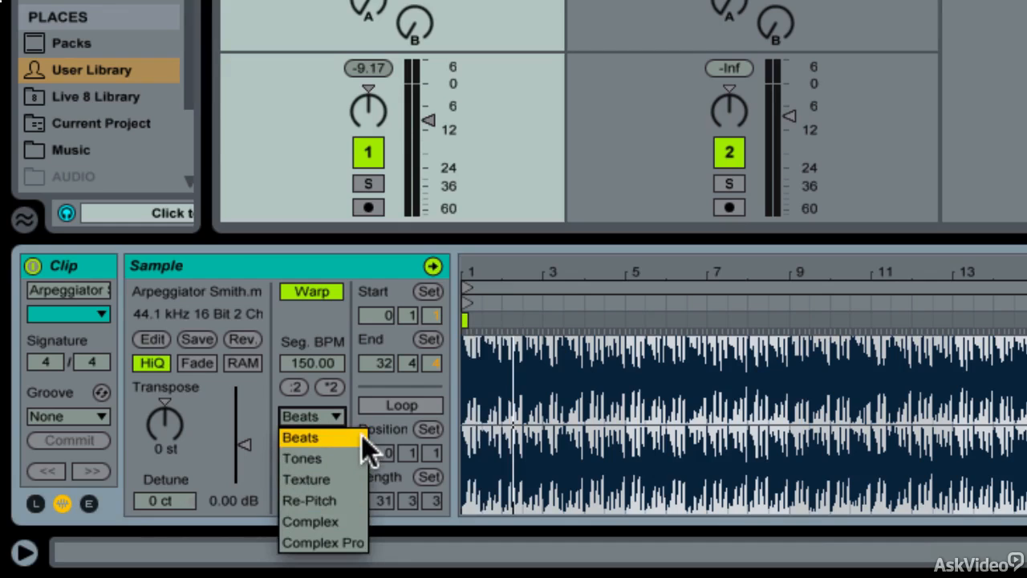
click(347, 543)
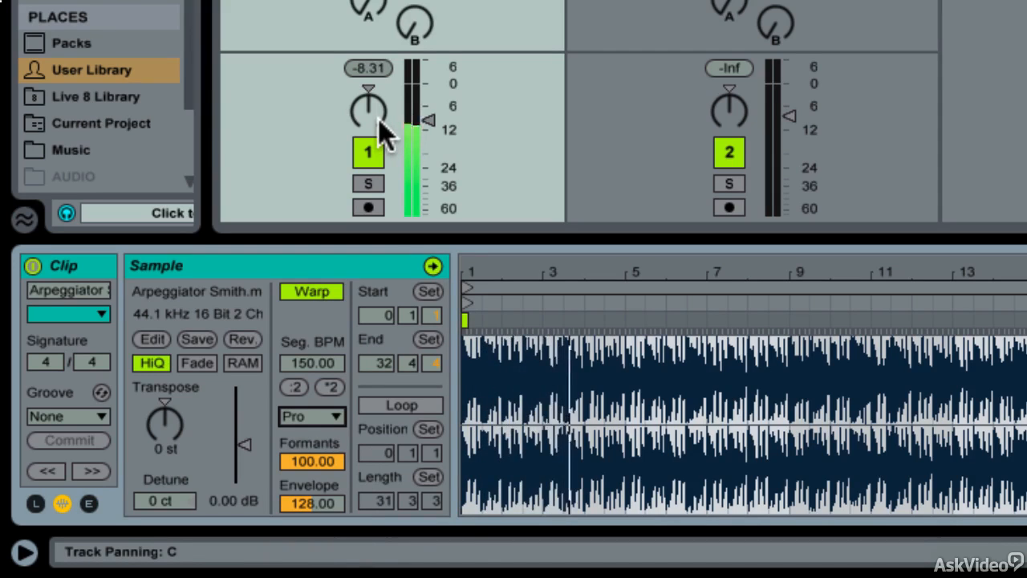
key(space)
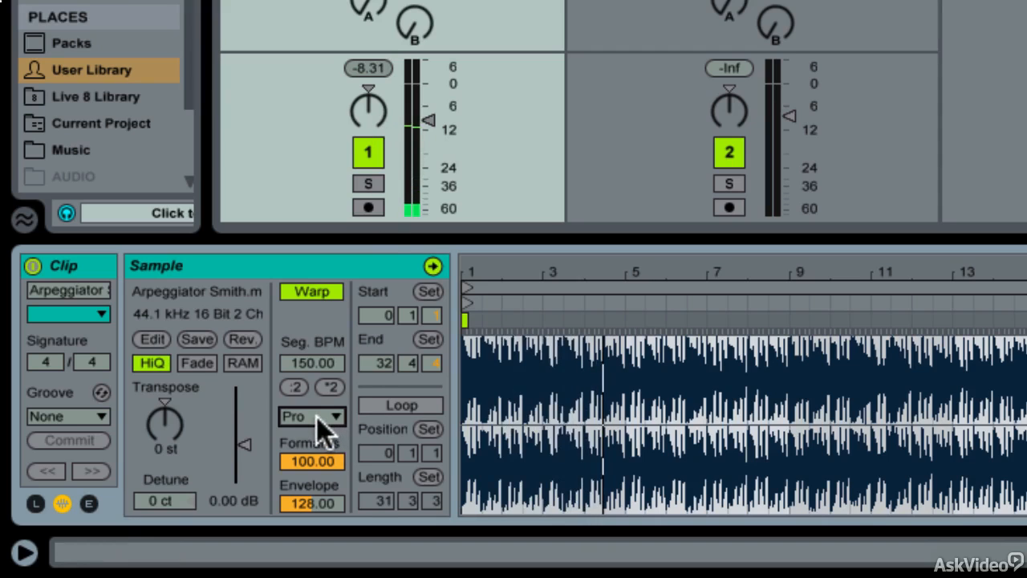
click(317, 418)
click(318, 430)
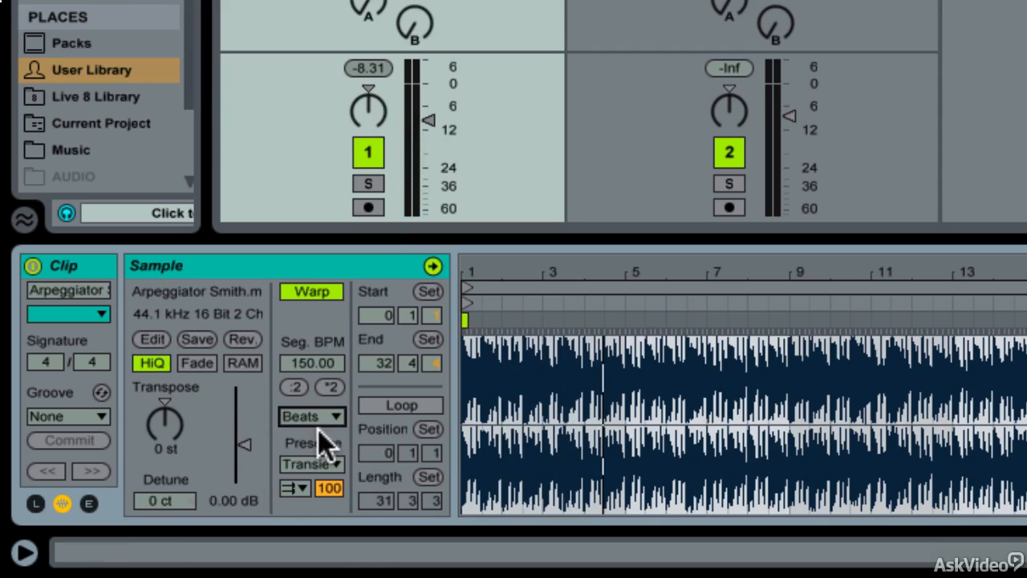
key(space)
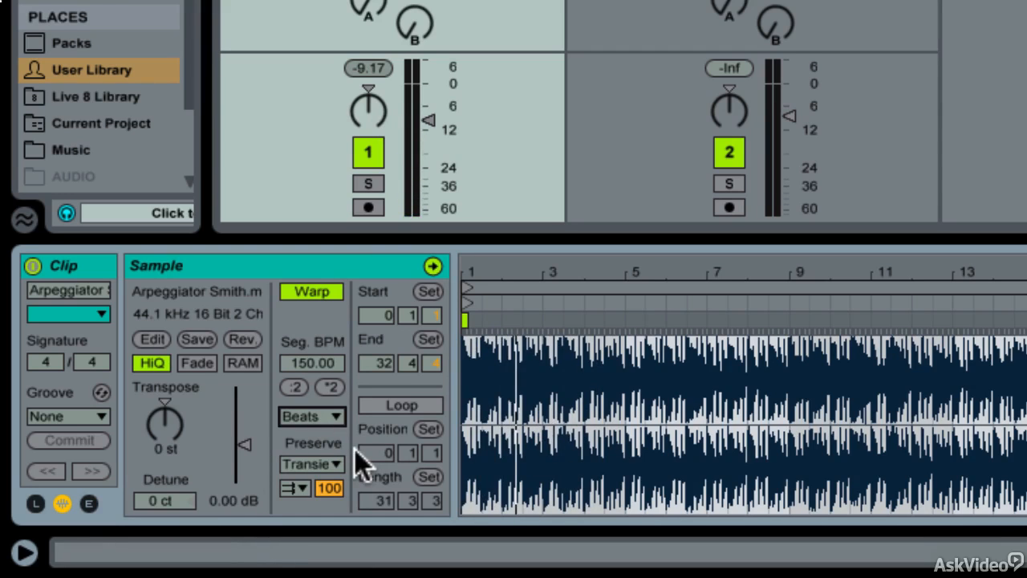
key(space)
key(space)
Step: Turn off transient looping for the clip's Beats warp mode, with Preserve kept on Transients, and play the clip
click(322, 464)
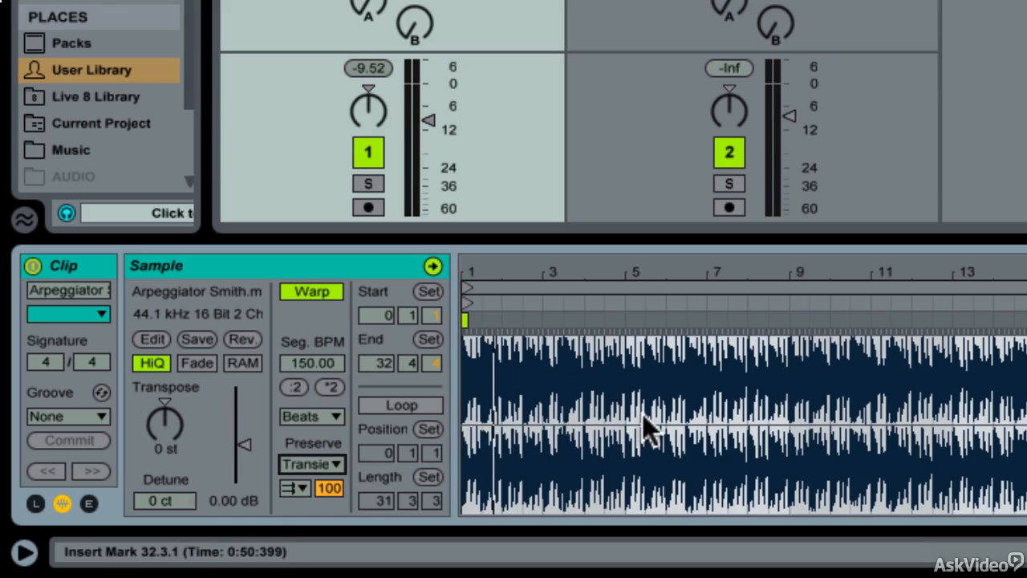
click(301, 485)
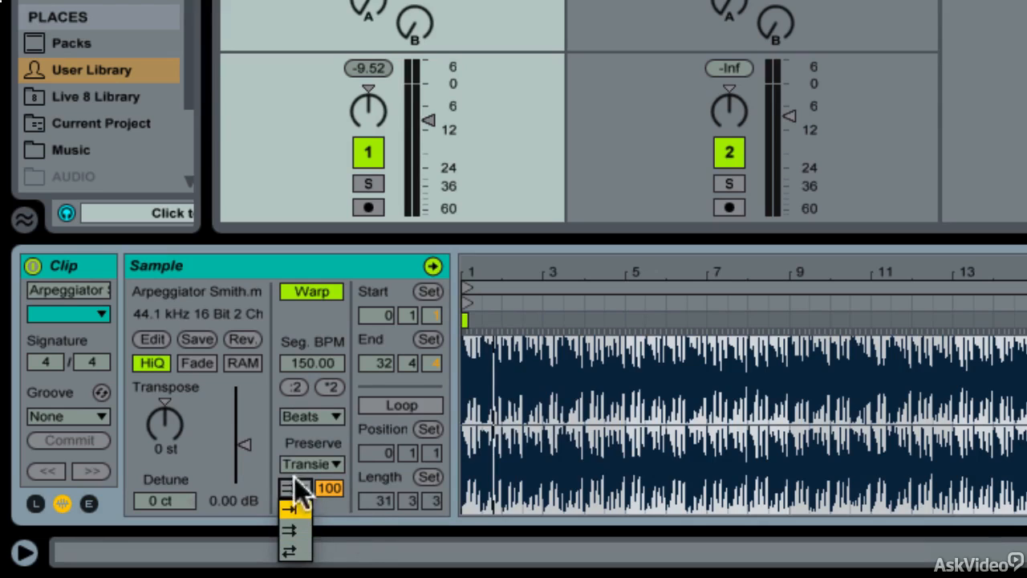
click(294, 509)
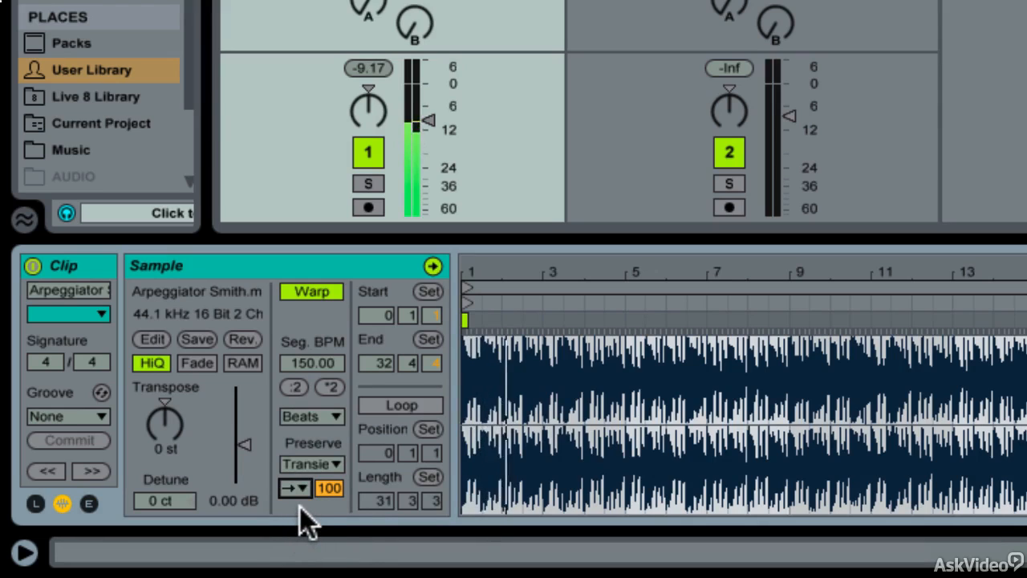
key(space)
Step: Set the transient loop mode of "Arpeggiator Smith" to Loop Back-and-Forth and audition its opening beats
drag(538, 263, 549, 289)
scroll(601, 365, left, 10)
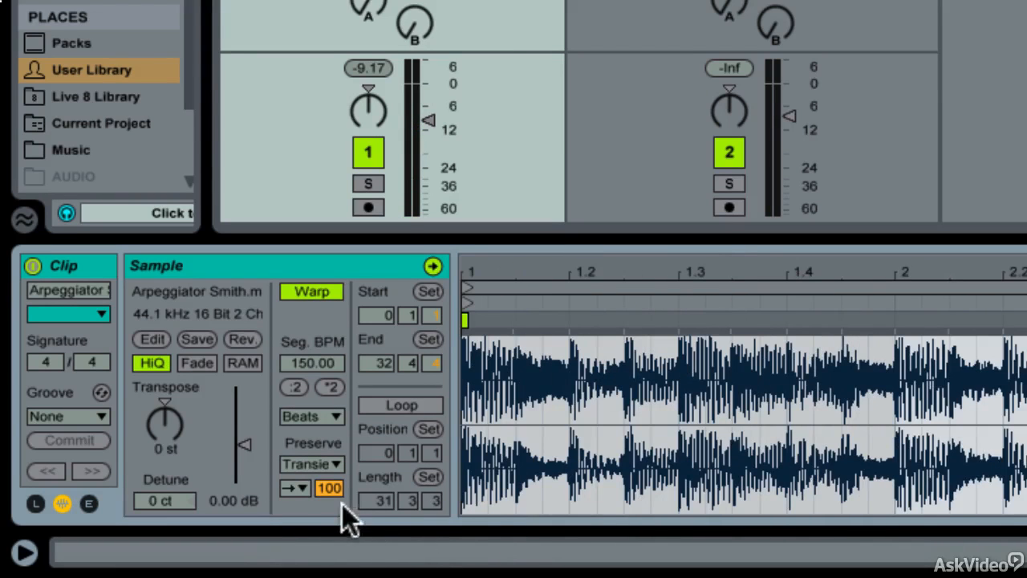
click(302, 485)
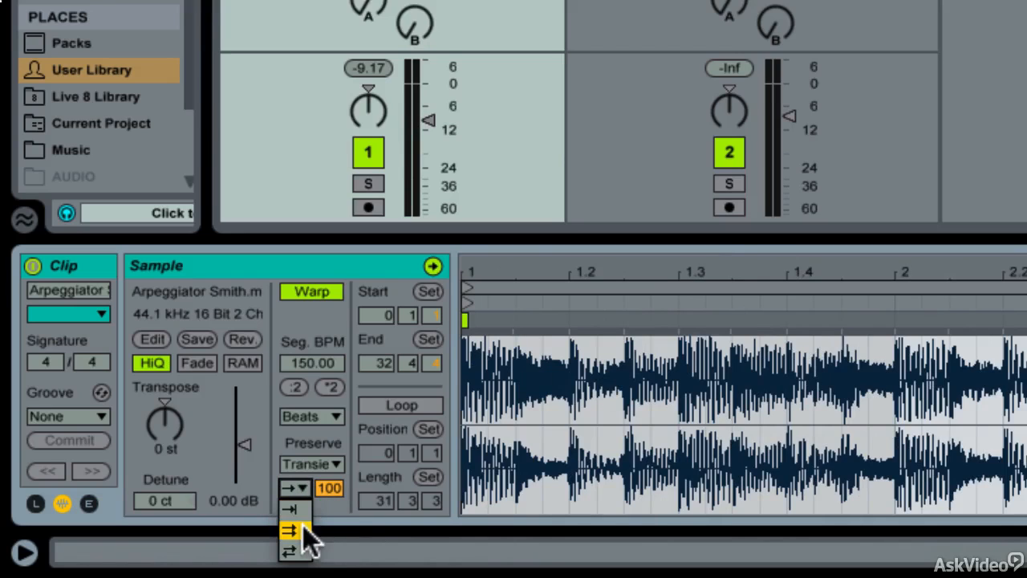
click(308, 554)
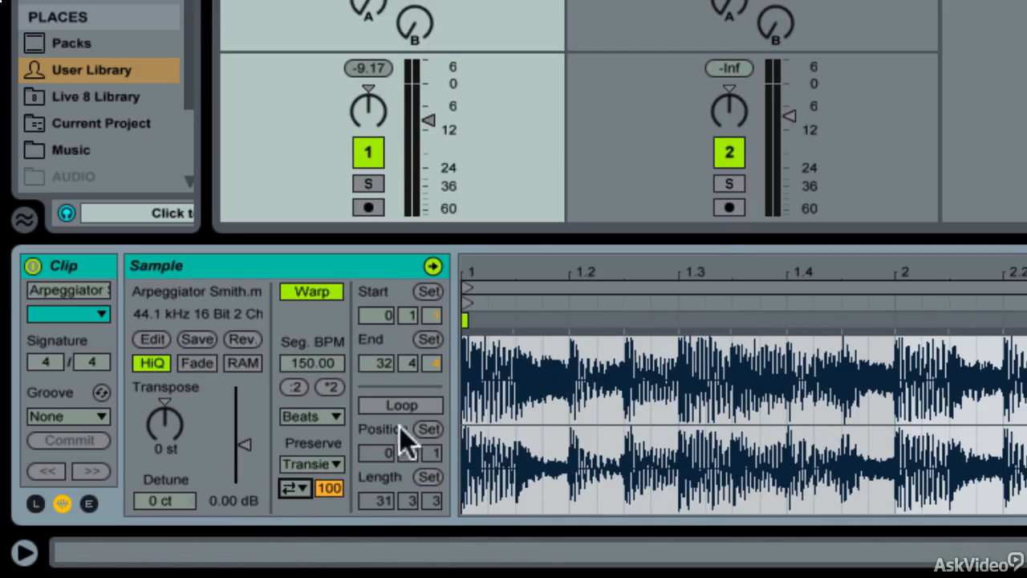
key(space)
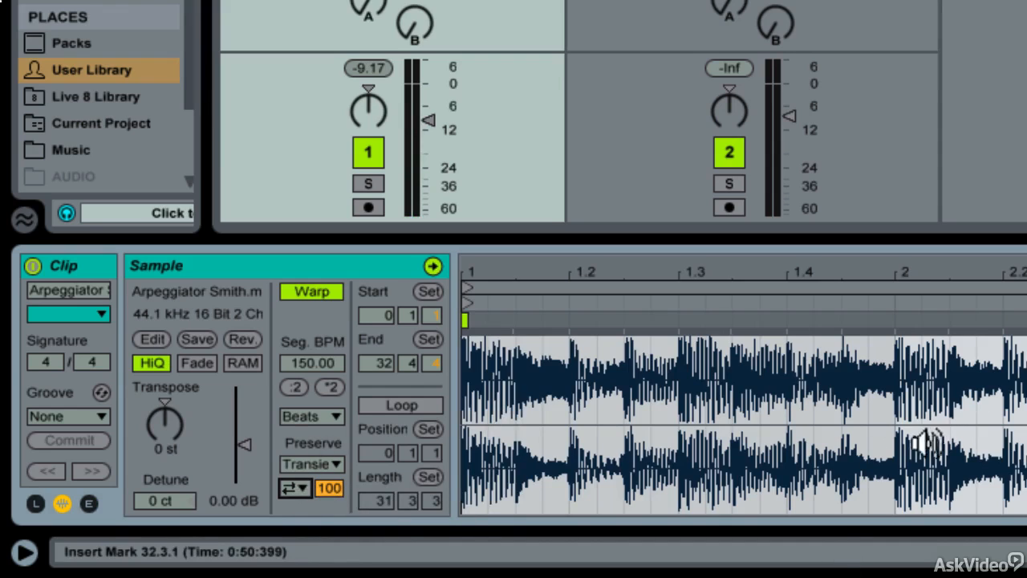
Step: Audition "Arpeggiator Smith" in the Complex Pro, Complex and Re-Pitch warp modes
click(317, 414)
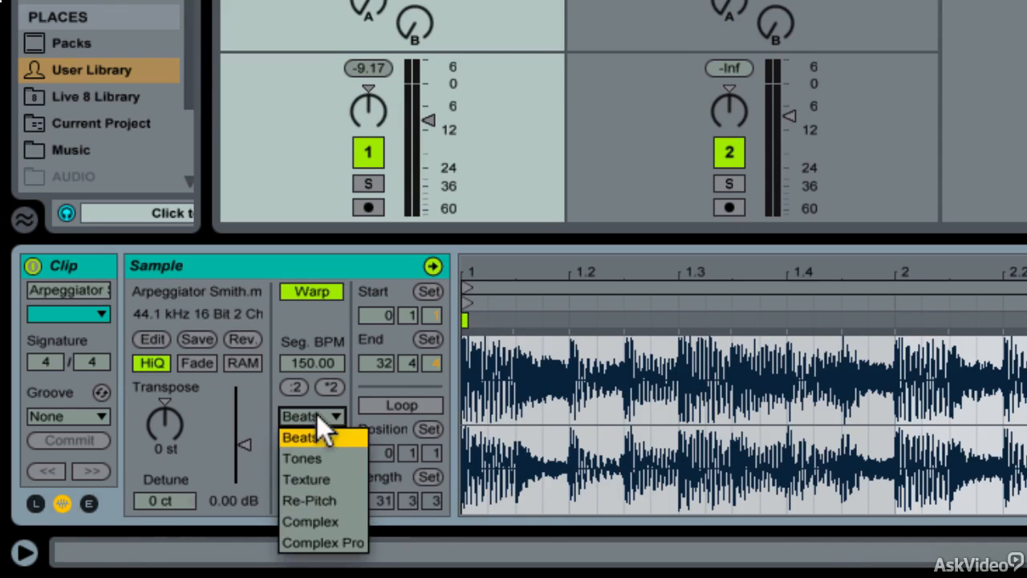
click(343, 539)
key(space)
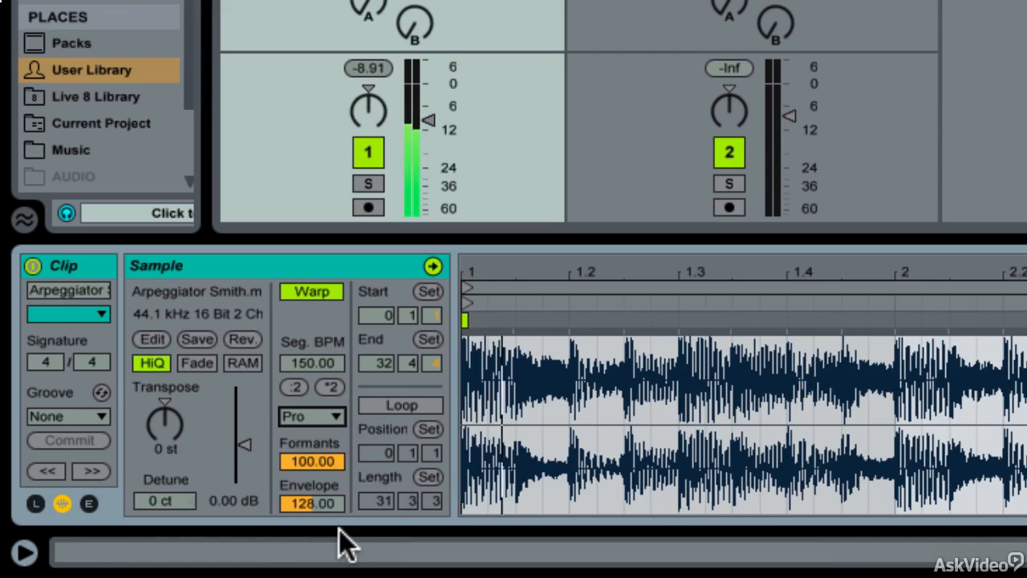
click(312, 414)
click(326, 518)
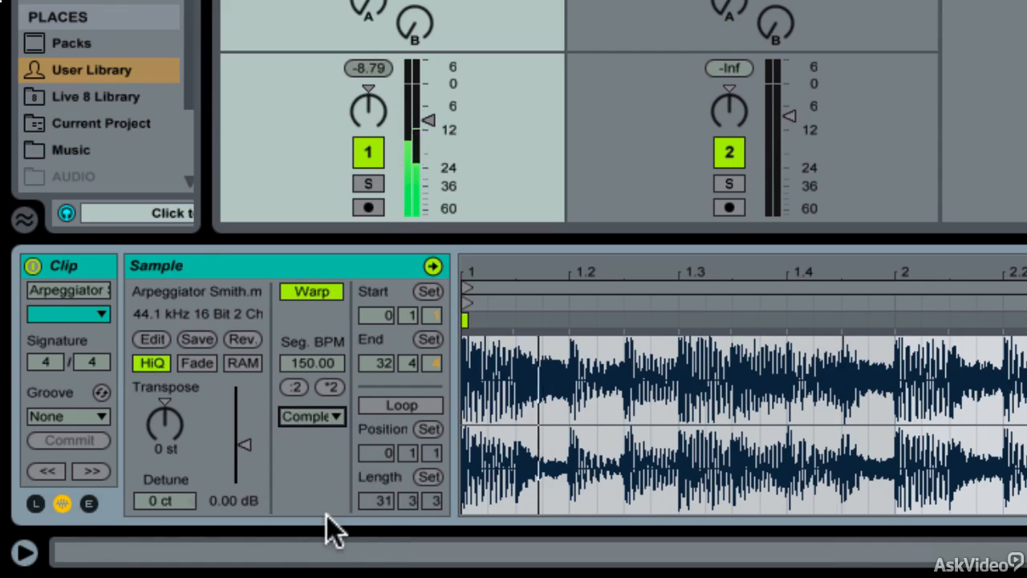
click(326, 416)
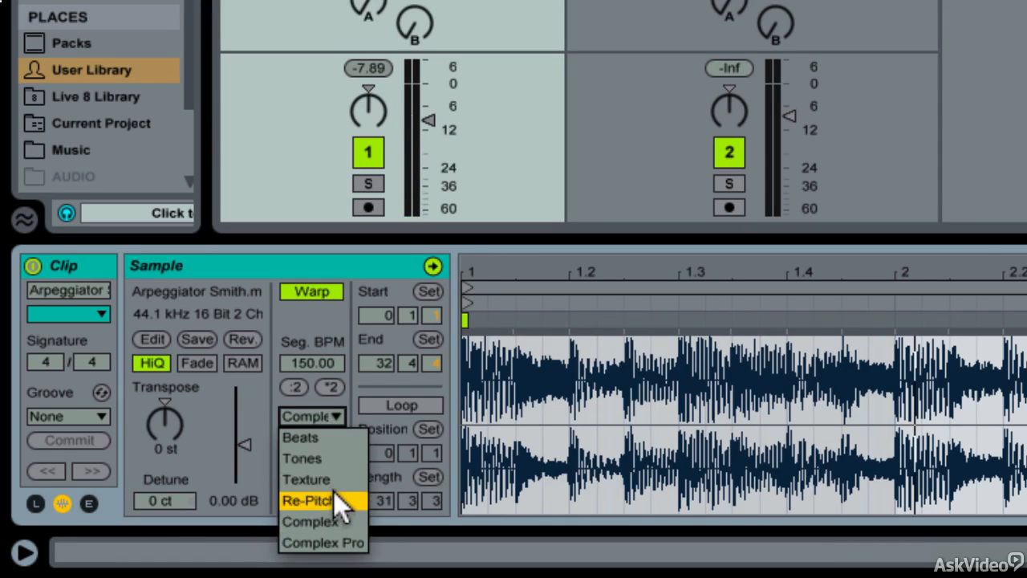
click(333, 493)
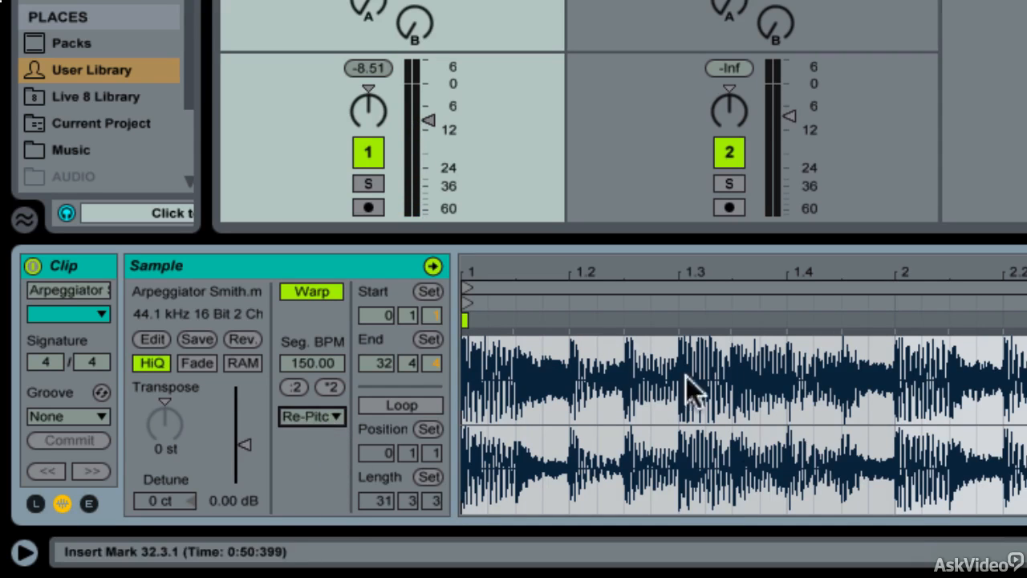
Step: Audition the clip in Texture and Tones warp modes and set its warp mode to Complex Pro
click(326, 415)
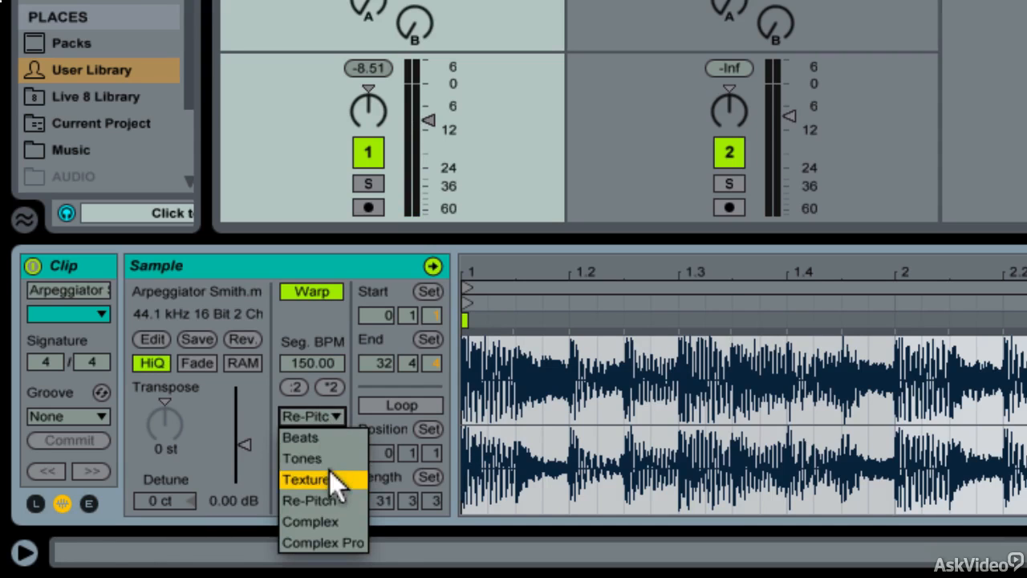
click(329, 470)
click(326, 415)
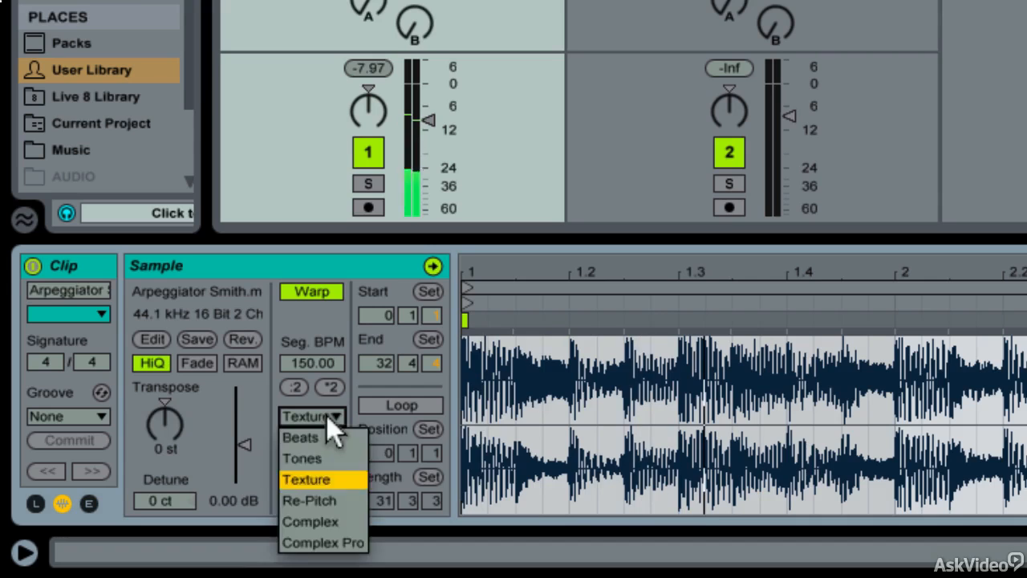
click(326, 449)
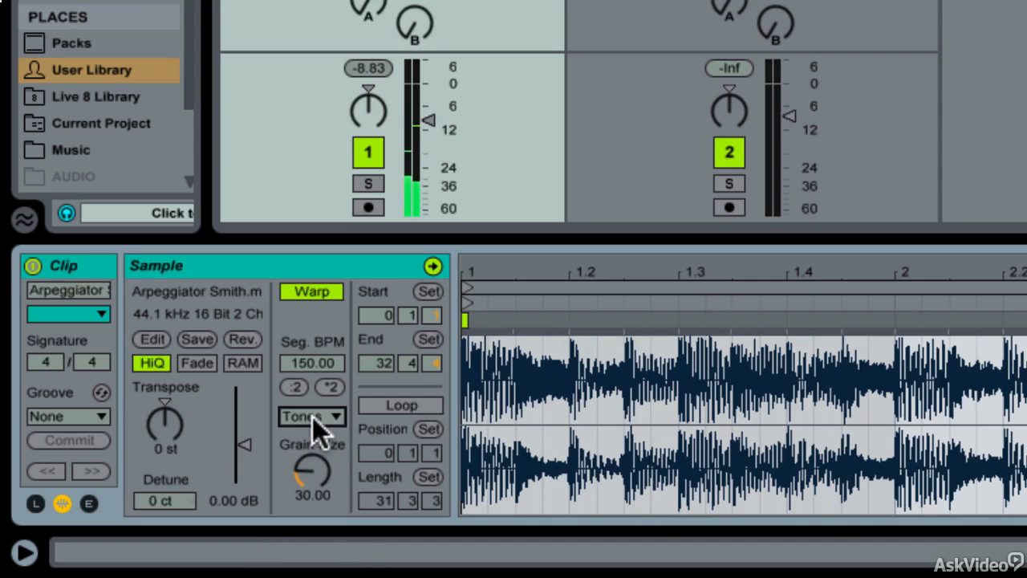
click(312, 416)
click(333, 543)
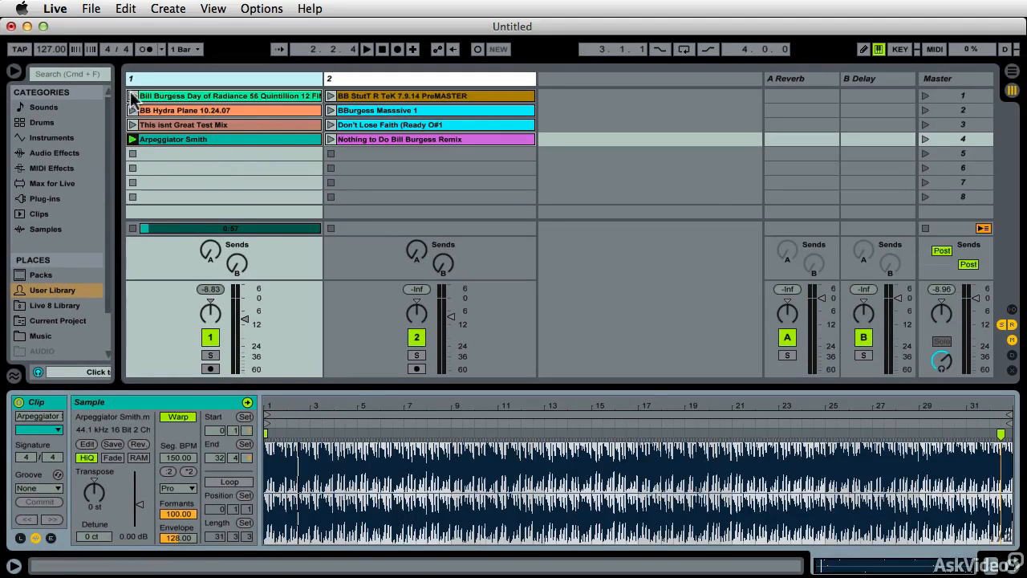
Step: Play track 2's "BB StutT R TeK 7.9.14 PreMASTER" alone from about bar 155 of its waveform
click(377, 96)
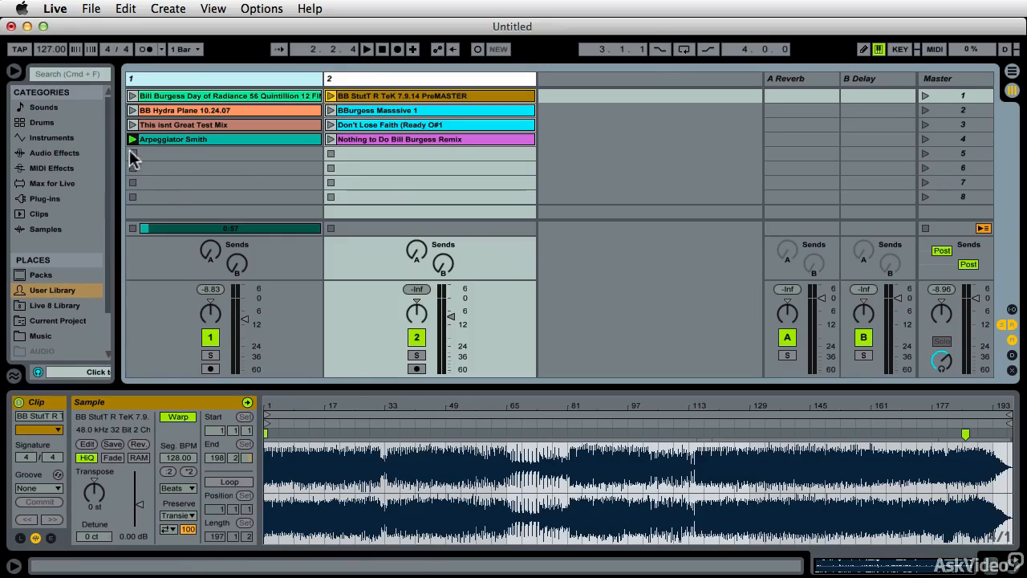
click(329, 95)
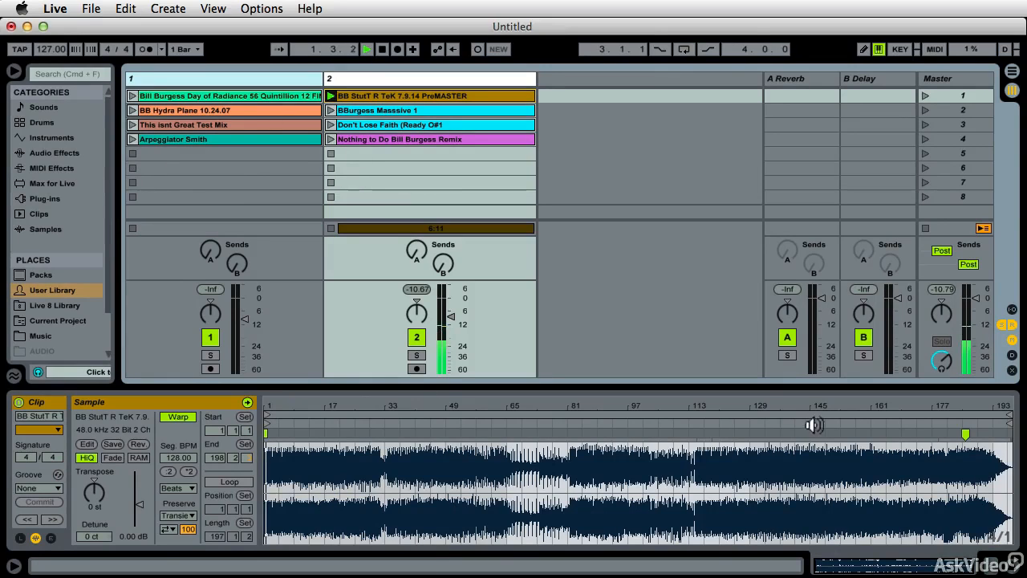
click(856, 424)
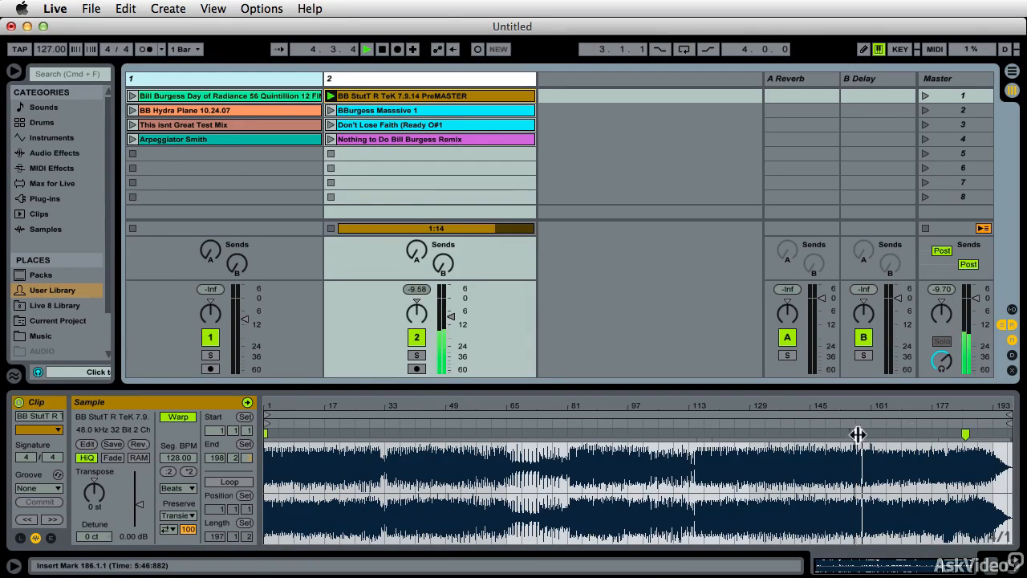
Step: Play "BB StutT R TeK 7.9.14 PreMASTER" from about bar 113 of its waveform
click(695, 428)
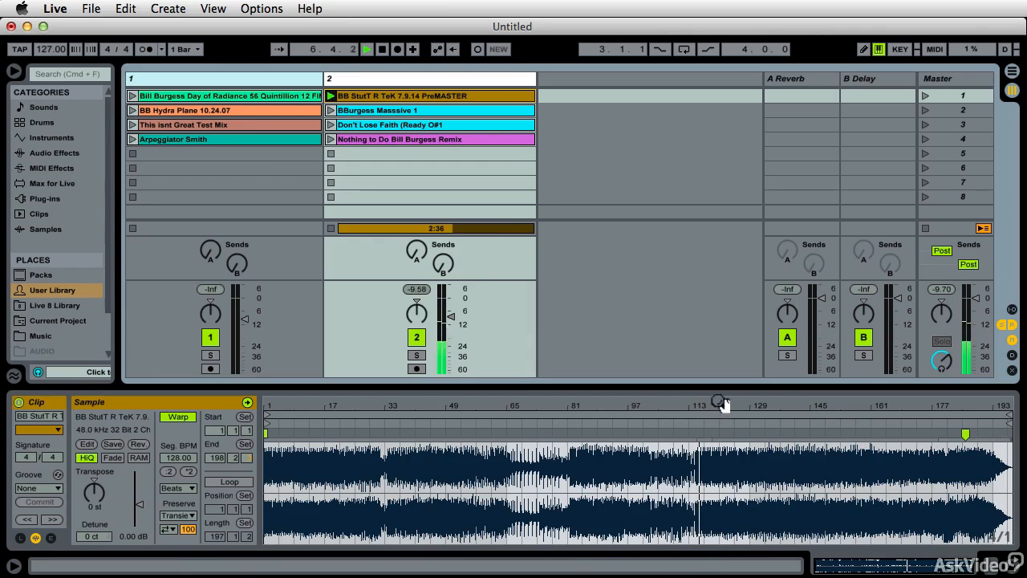
drag(722, 402, 711, 480)
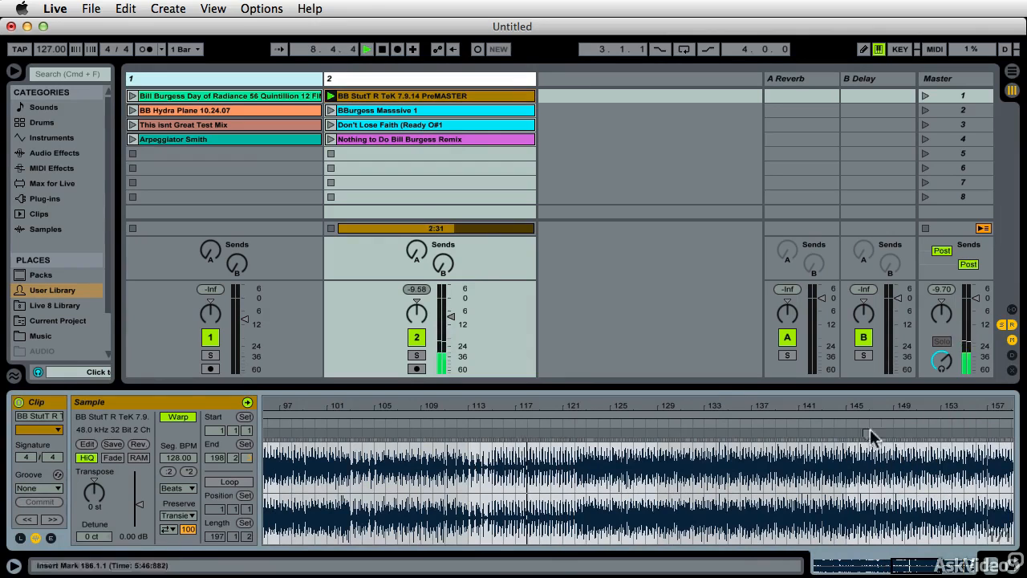
drag(726, 406, 727, 377)
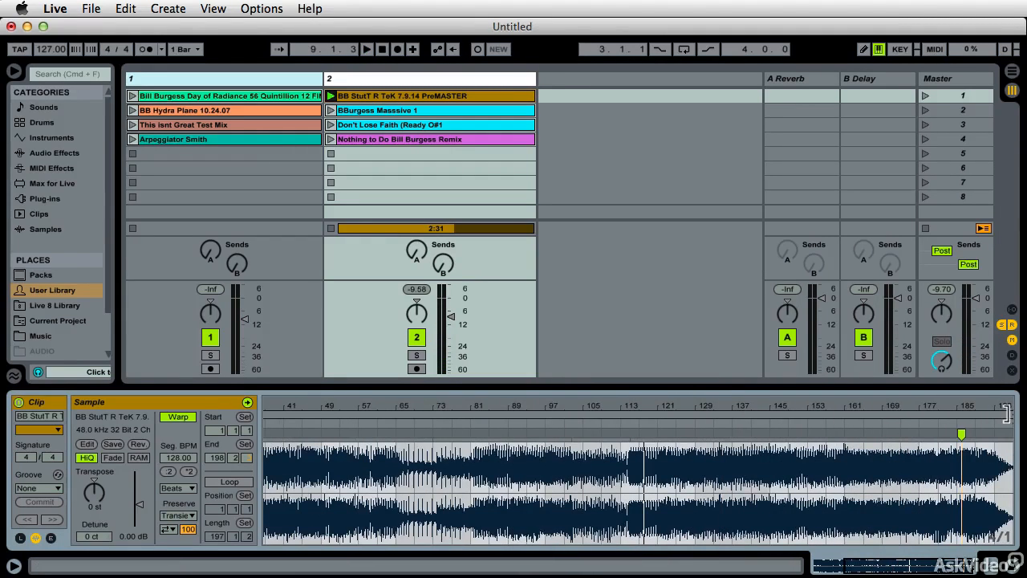
Step: Set the loop brace of "BB StutT R TeK 7.9.14 PreMASTER" to start at bar 117 with a length of 4 bars
drag(1010, 417, 699, 463)
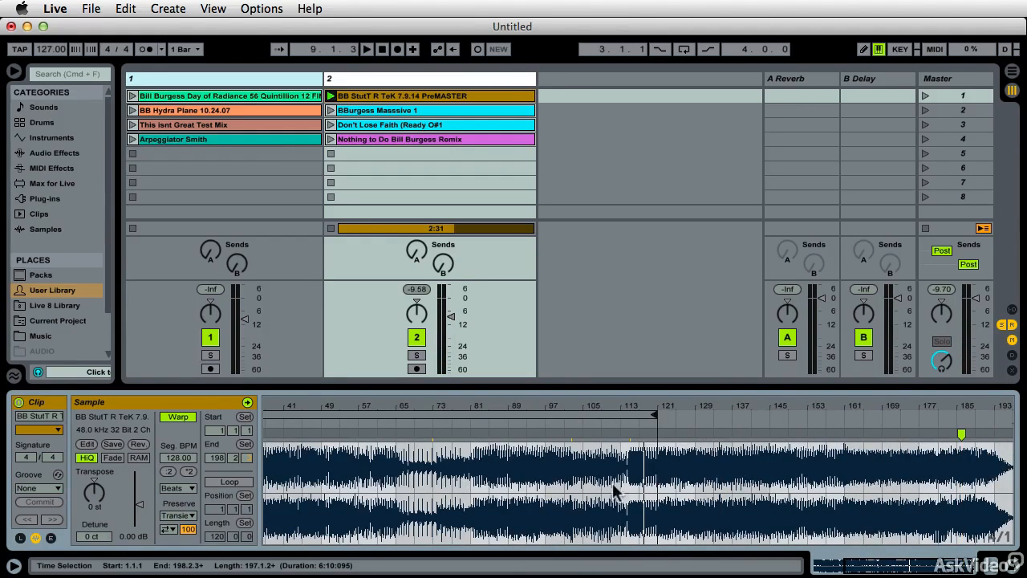
scroll(371, 482, left, 5)
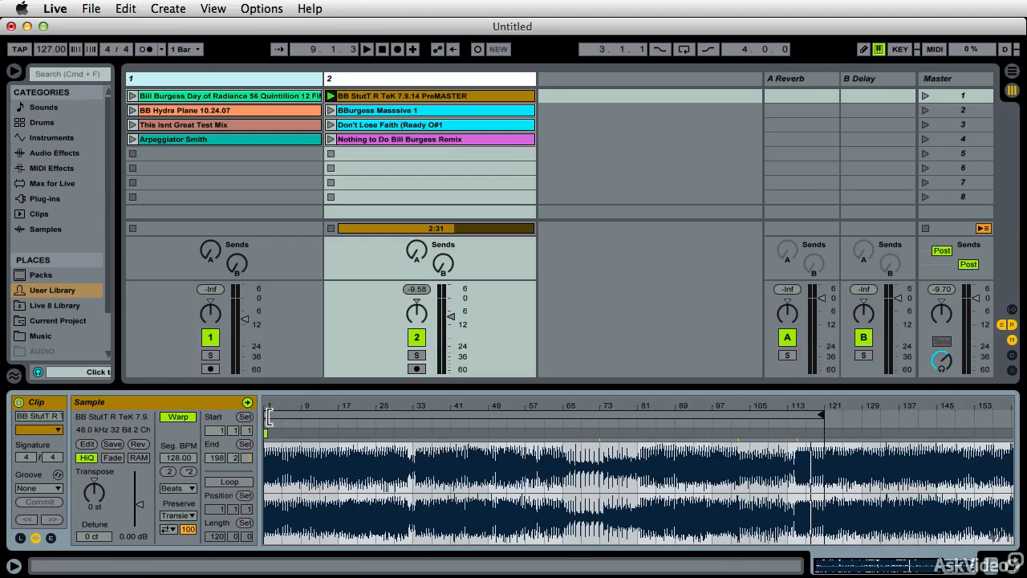
drag(269, 415, 799, 465)
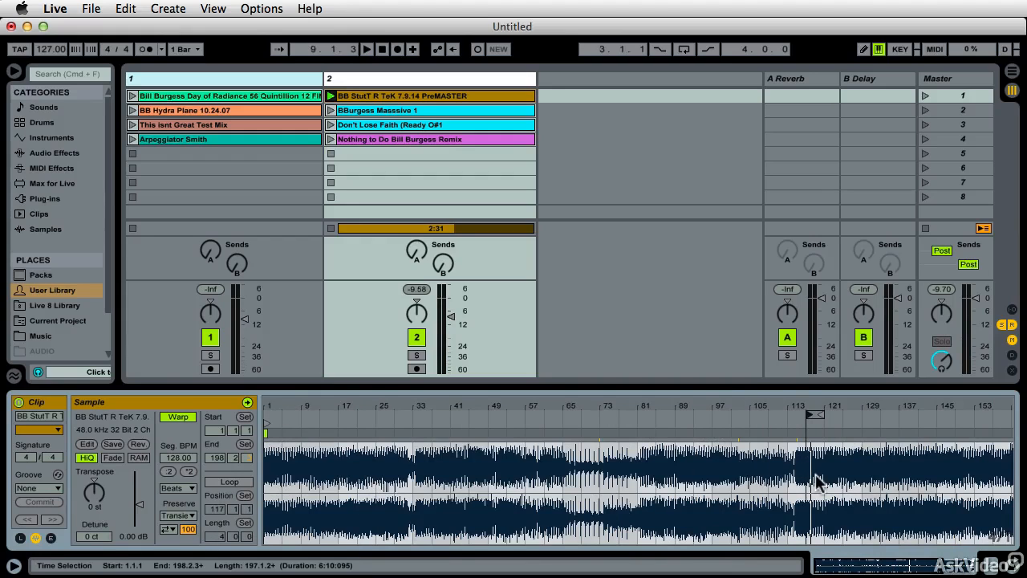
Step: Turn on looping for "BB StutT R TeK 7.9.14 PreMASTER" and audition its four-bar loop
key(space)
key(space)
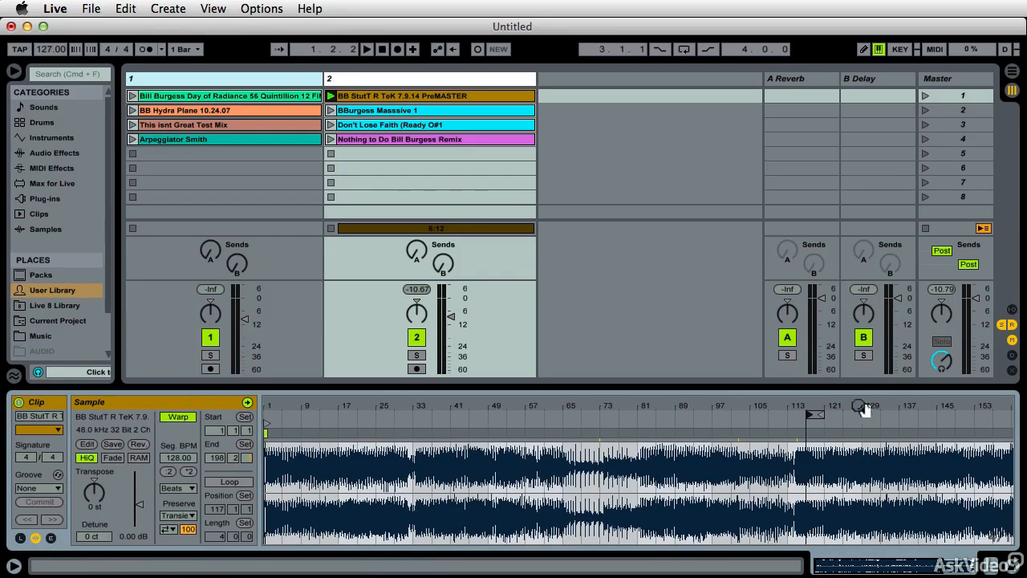
click(804, 420)
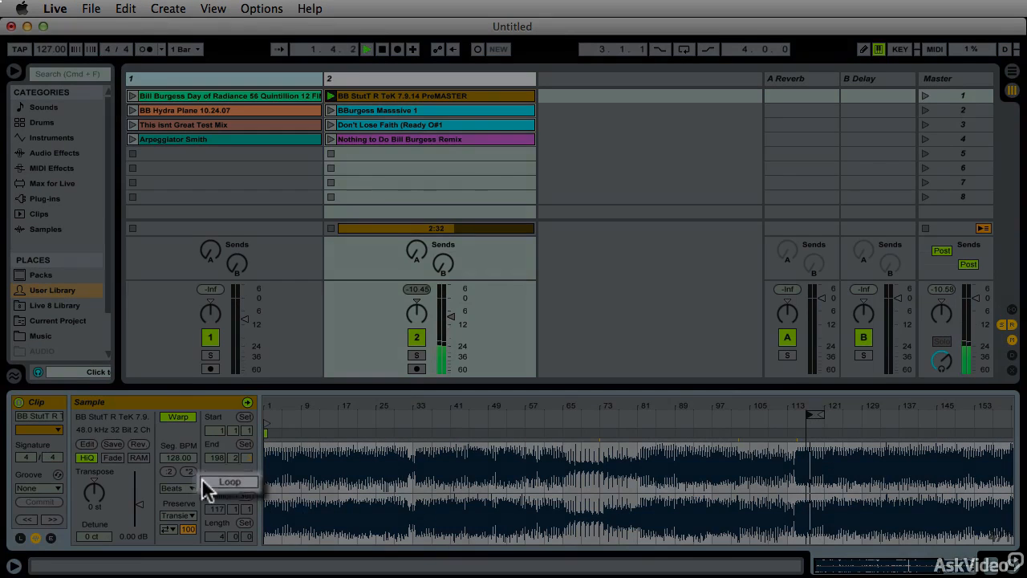
click(217, 482)
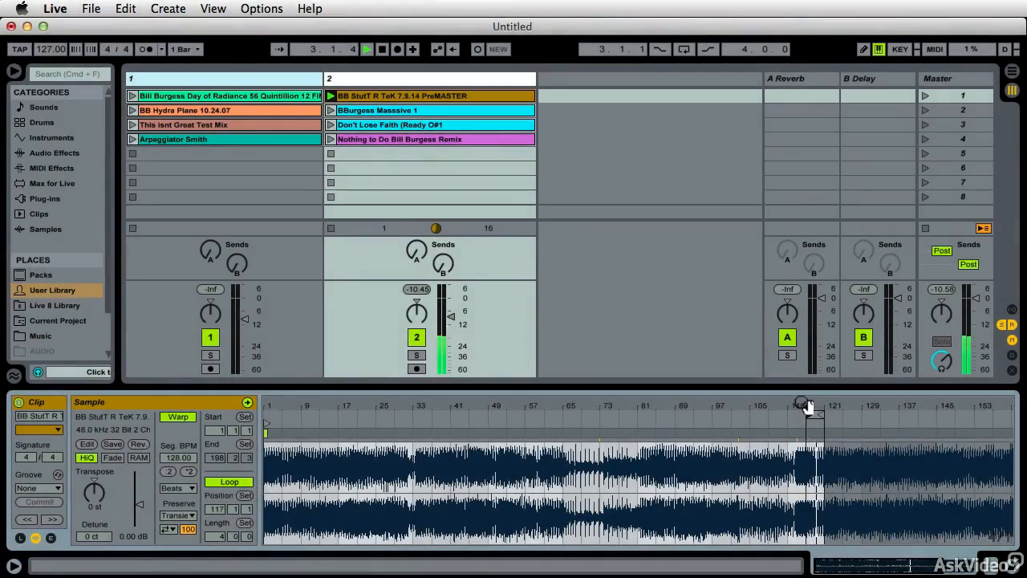
mouse_move(808, 406)
mouse_down()
mouse_move(821, 482)
mouse_move(821, 422)
mouse_up()
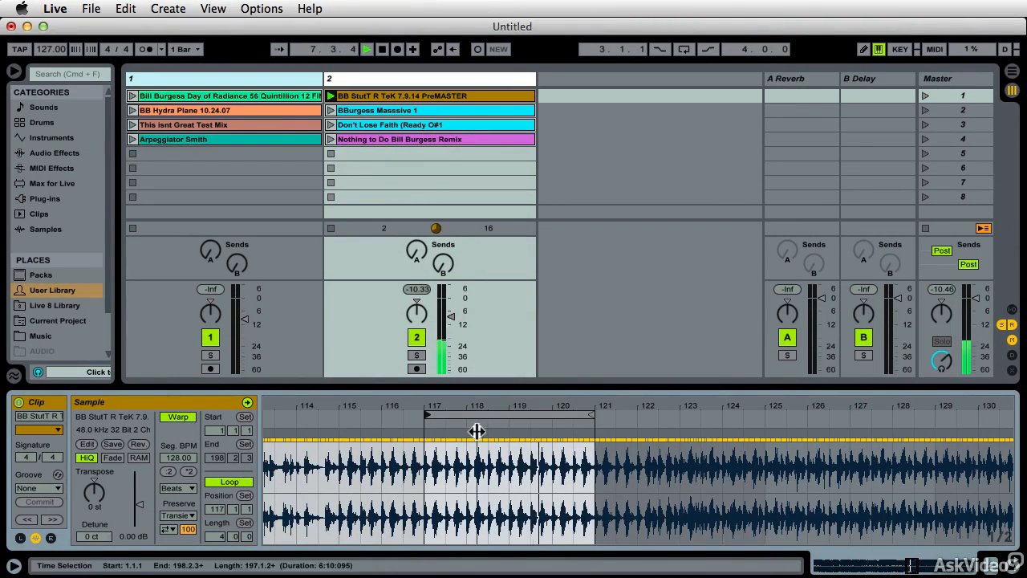
drag(470, 409, 488, 361)
key(space)
Step: Move the start marker of "BB StutT R TeK 7.9.14 PreMASTER" to bar 73 and play the clip from there
key(super+a)
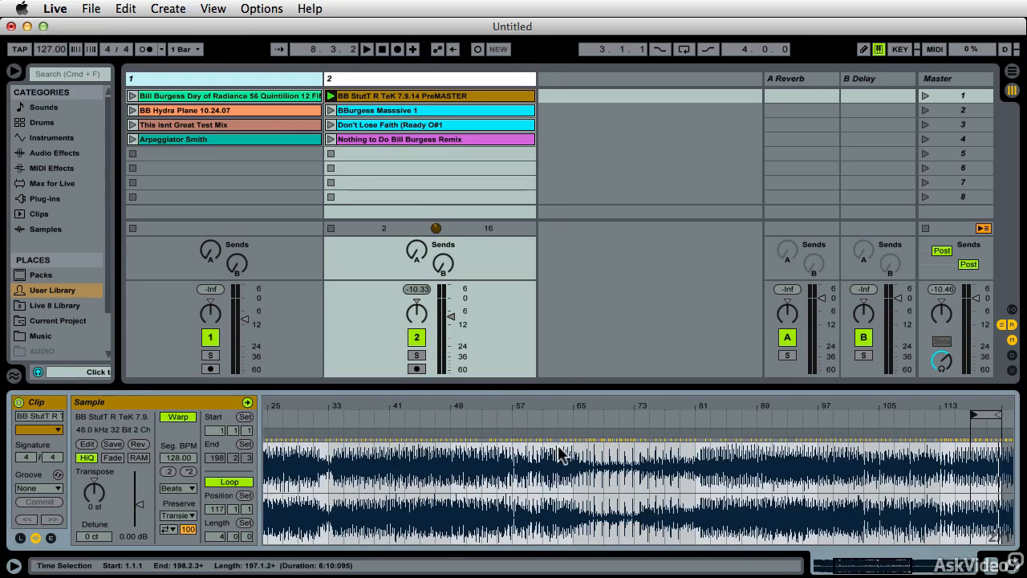
drag(553, 409, 553, 361)
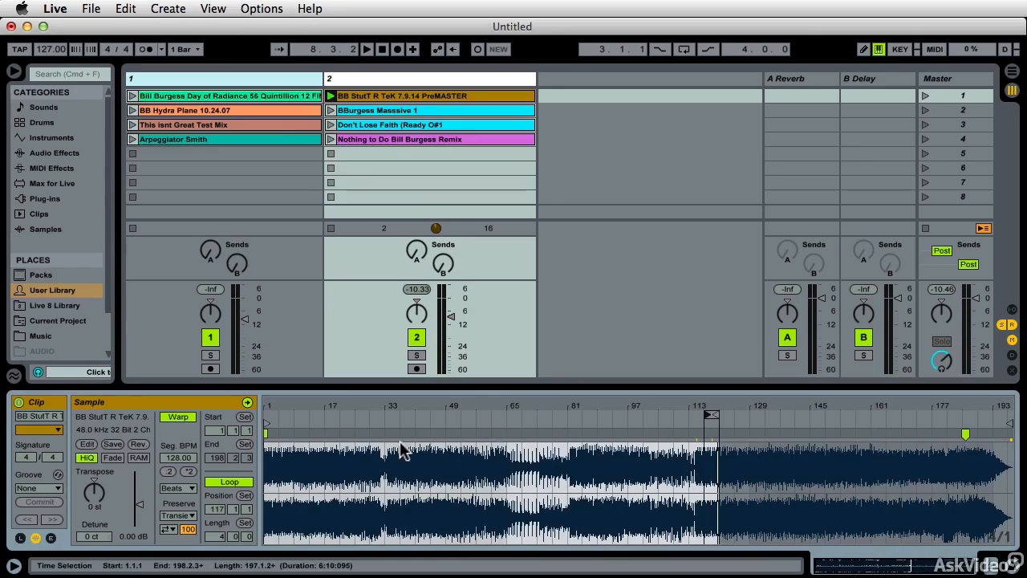
click(330, 96)
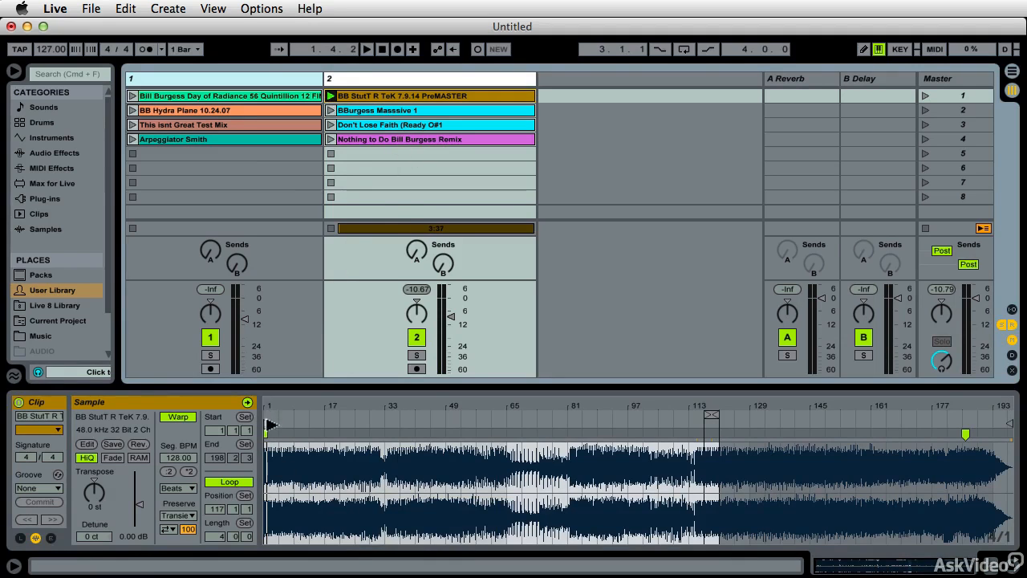
drag(270, 424, 539, 423)
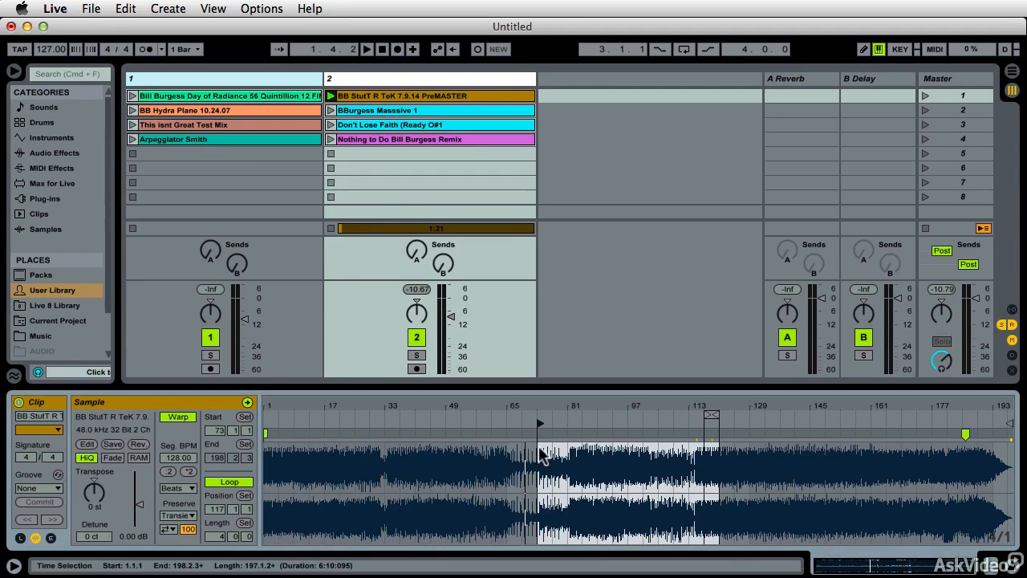
key(space)
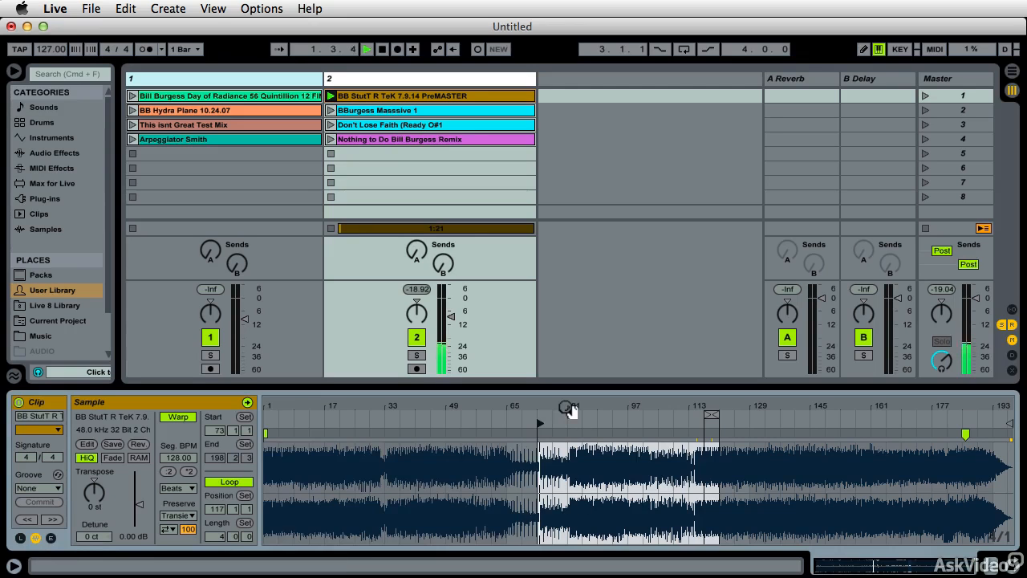
Step: Move the clip's start marker to bar 103 and restart playback from it
drag(565, 408, 493, 424)
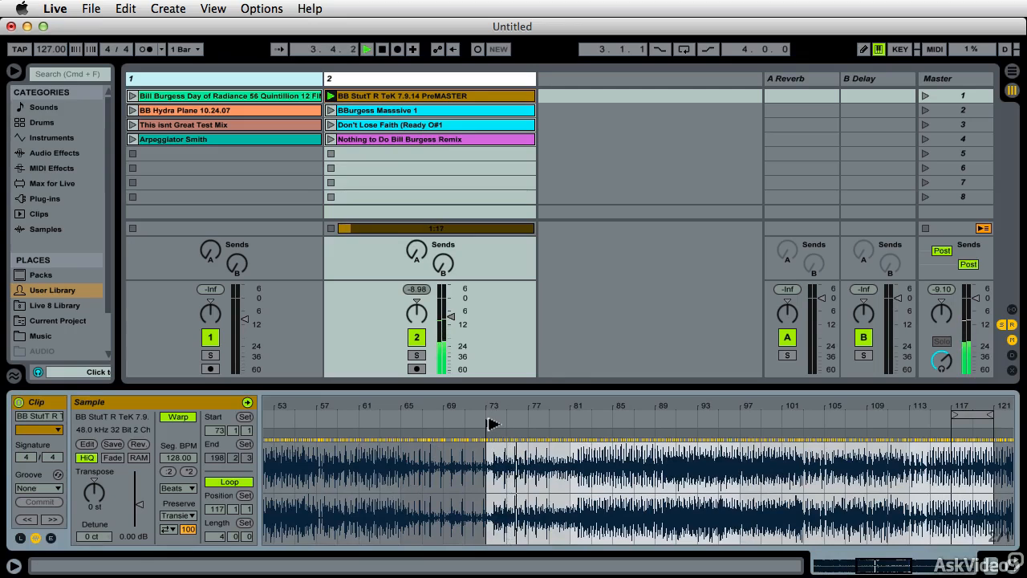
mouse_move(493, 424)
mouse_down()
mouse_move(734, 458)
mouse_move(809, 481)
mouse_move(803, 475)
mouse_up()
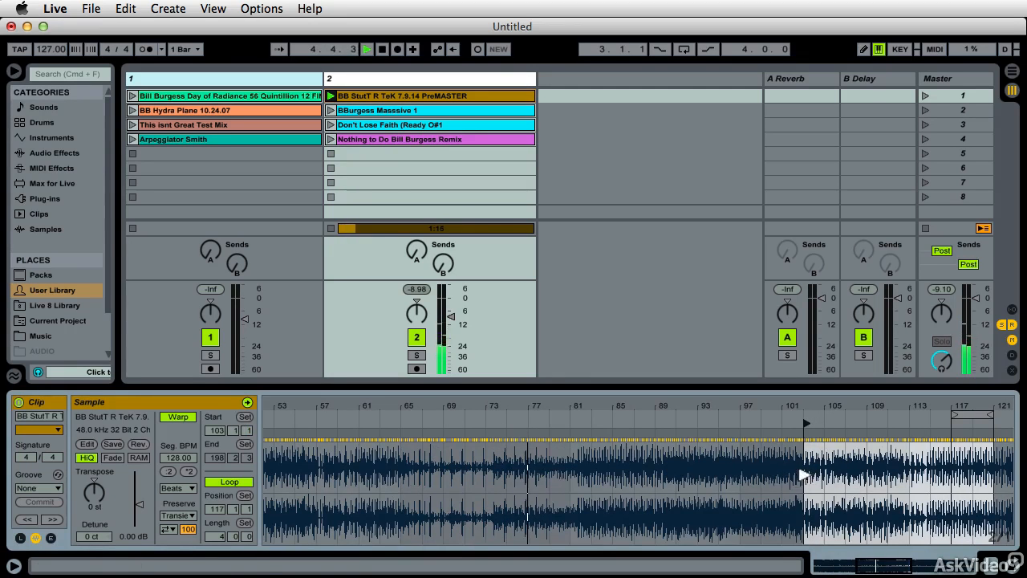
key(space)
key(space)
scroll(801, 483, right, 5)
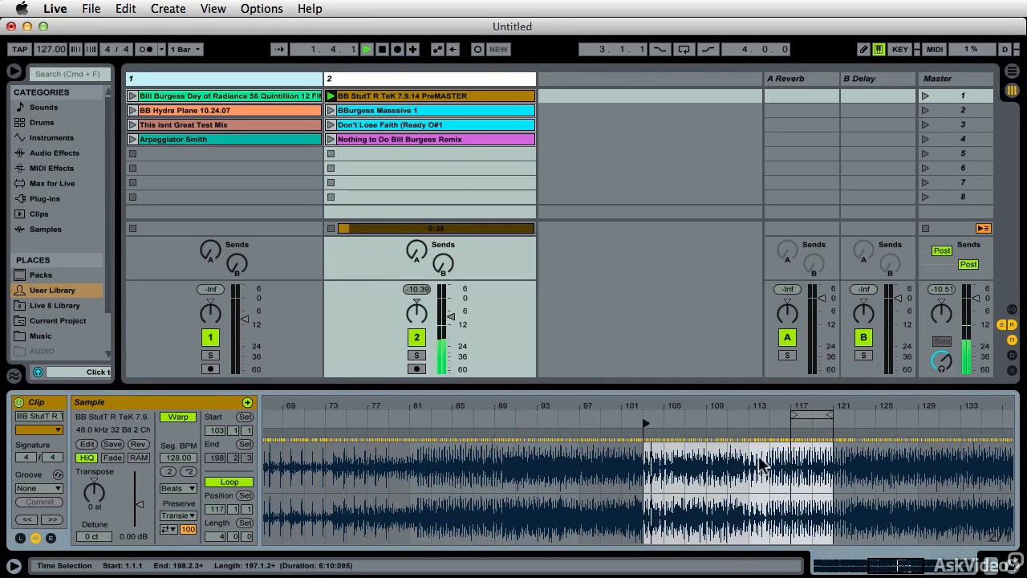
Step: Set the clip's start marker to bar 113, just ahead of the loop, and audition it
mouse_move(646, 423)
mouse_down()
mouse_move(745, 426)
mouse_move(752, 442)
mouse_up()
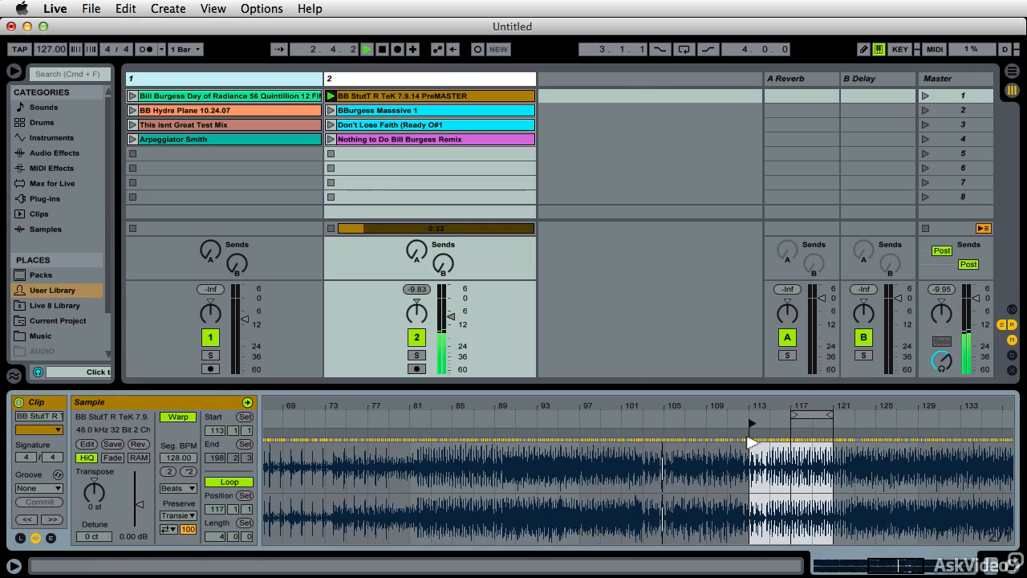
key(space)
key(space)
key(space)
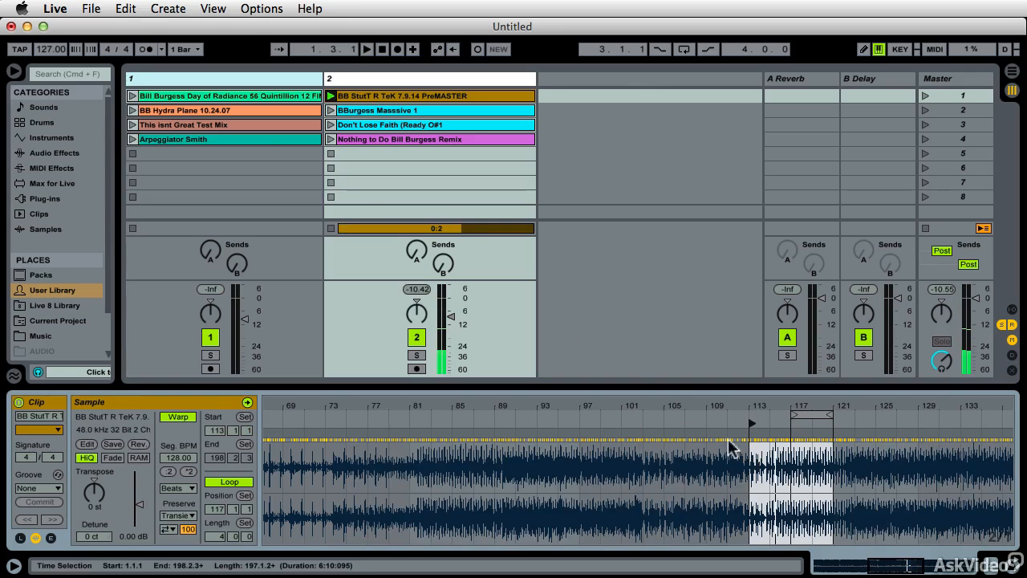
Step: Launch "This isnt Great Test Mix" alongside track 2's clip and lower track 1's volume to about -12 dB
click(133, 125)
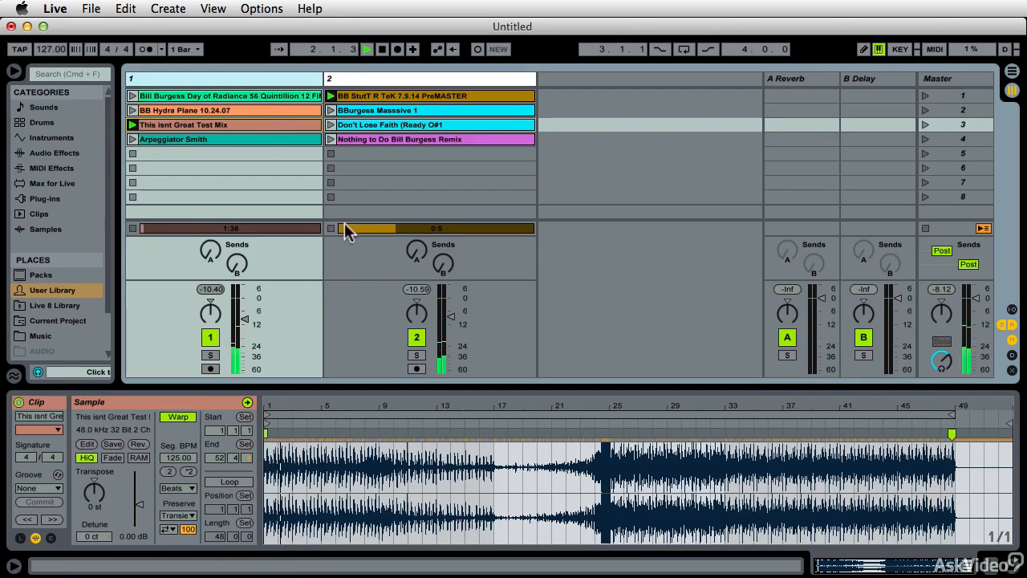
drag(239, 321, 239, 325)
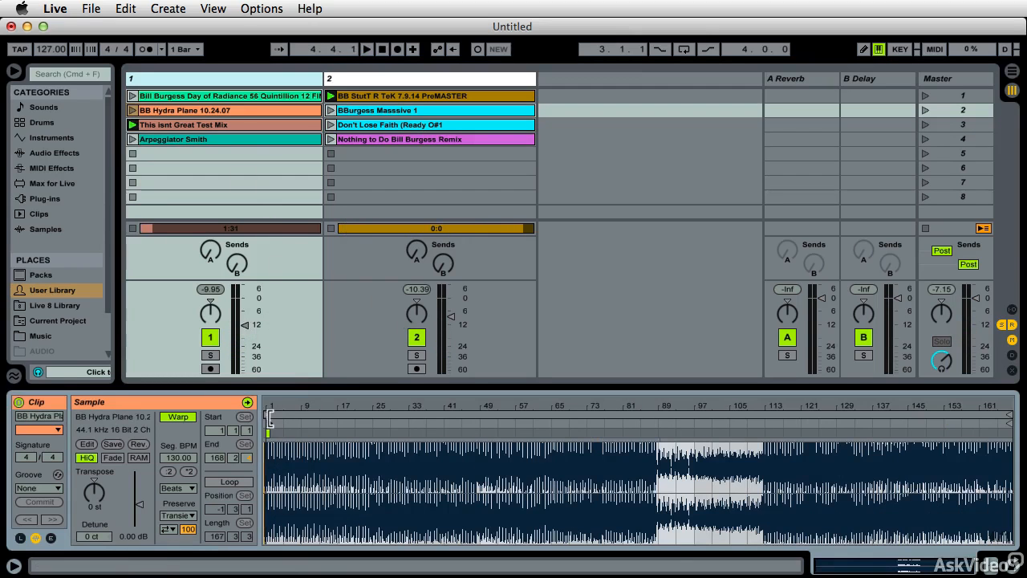
Step: Set an 8-bar loop starting at bar 157 of "BB Hydra Plane 10.24.07", turn looping on and play it
mouse_move(269, 417)
mouse_down()
mouse_move(788, 455)
mouse_move(947, 487)
mouse_up()
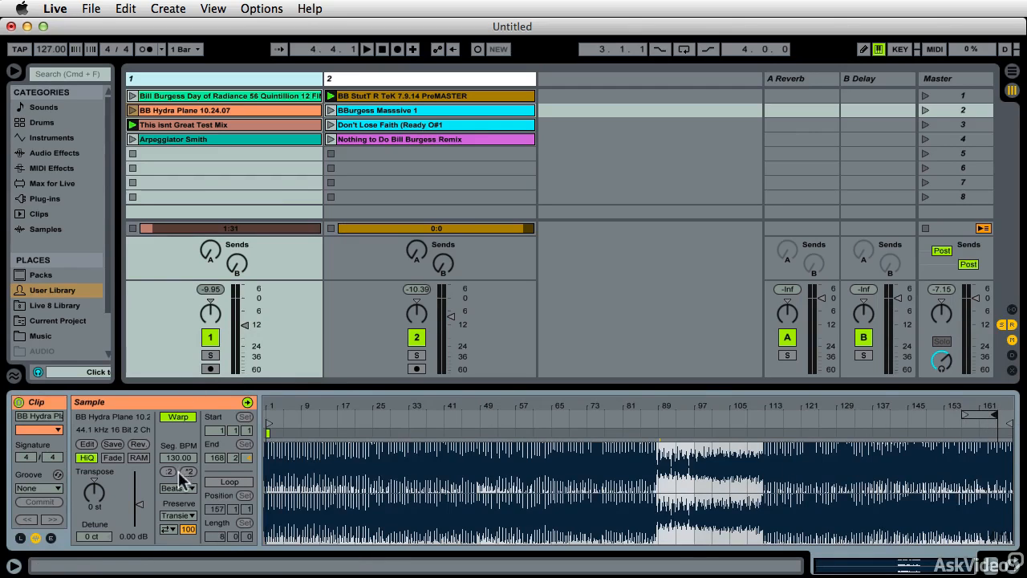
click(236, 485)
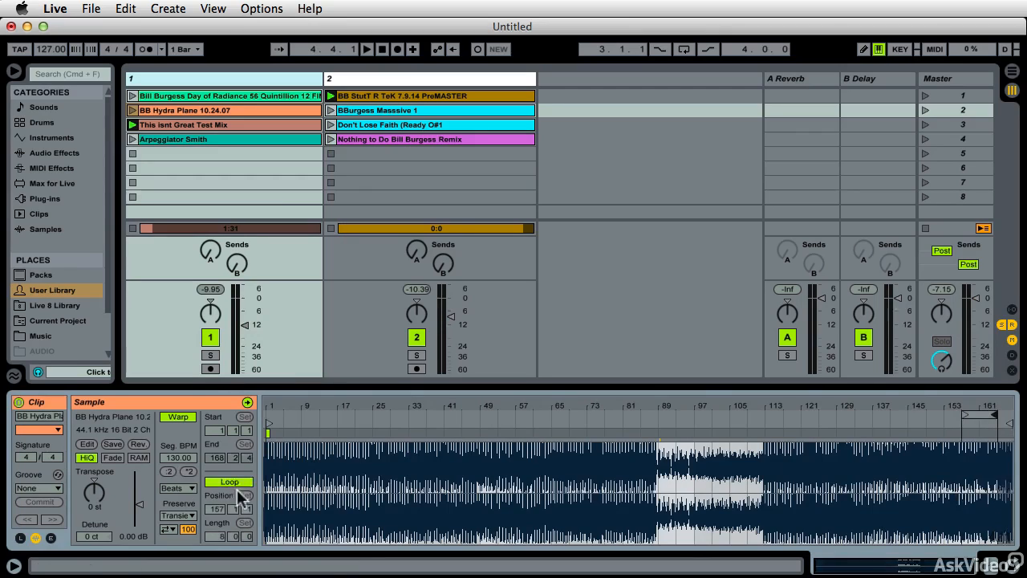
click(955, 420)
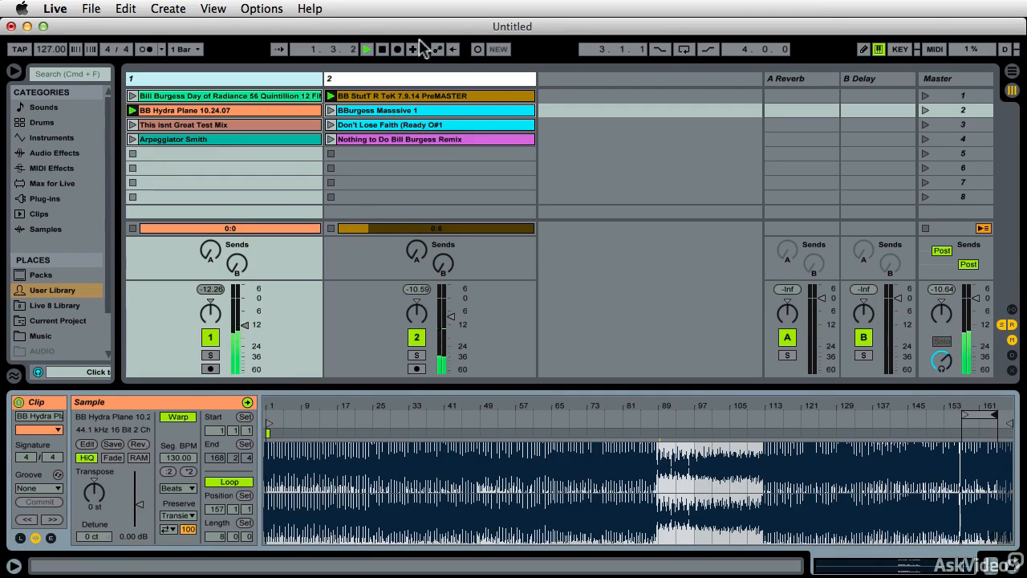
Step: Stop track 2's clip while the "BB Hydra Plane 10.24.07" loop plays on alone
click(331, 154)
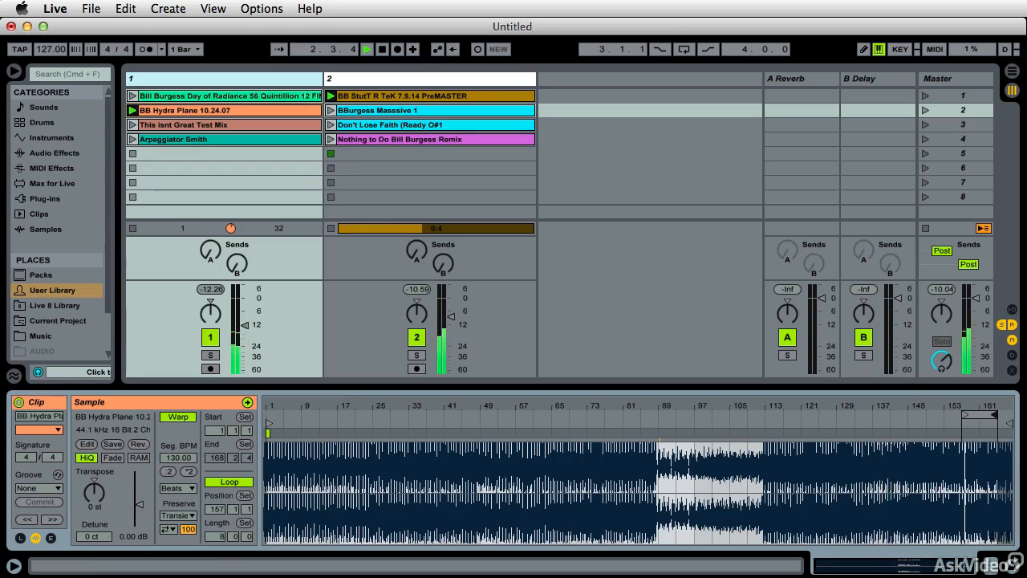
drag(928, 408, 901, 438)
scroll(900, 438, right, 3)
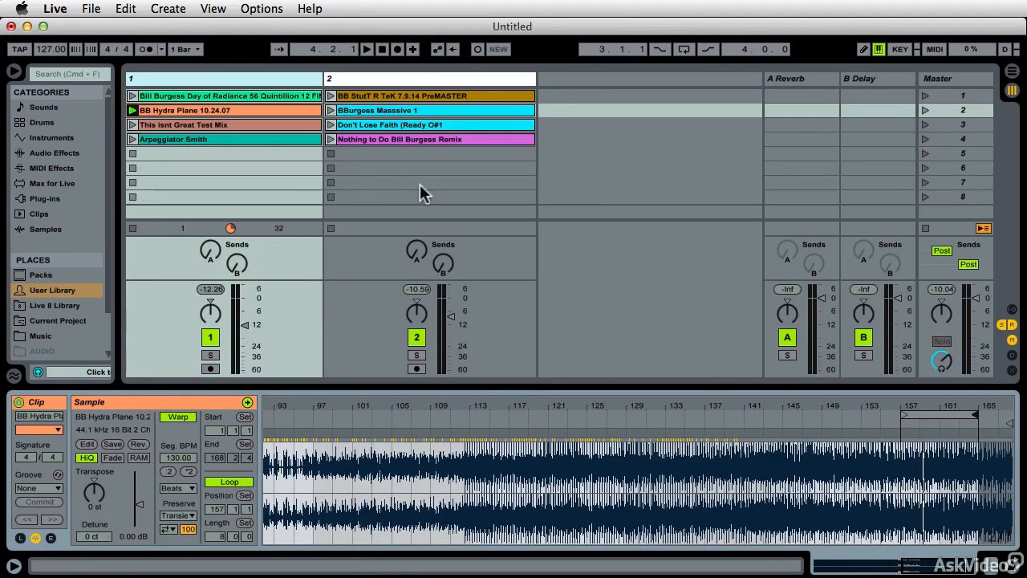
Step: Insert a new empty scene directly below scene 1
click(956, 96)
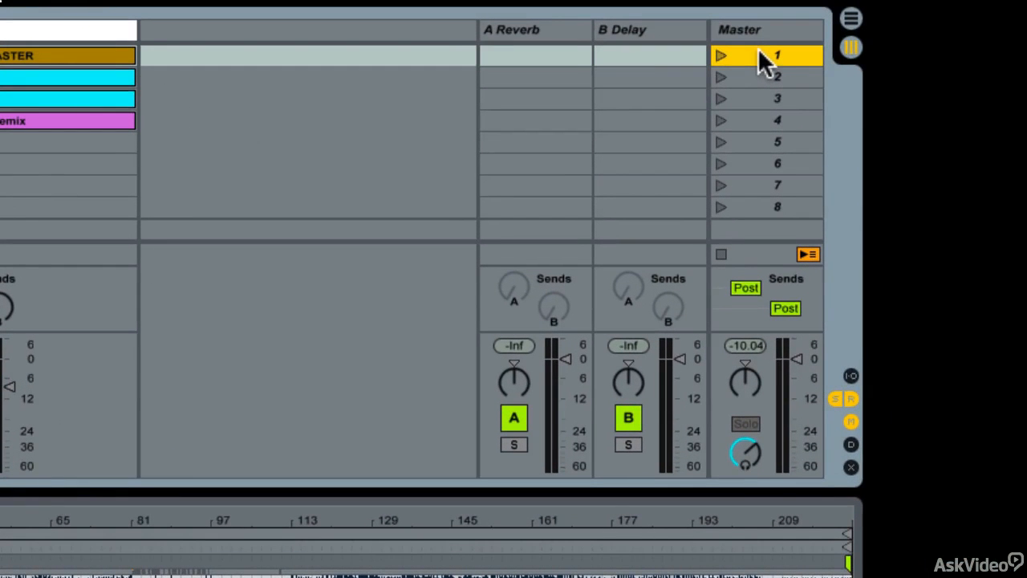
right_click(758, 49)
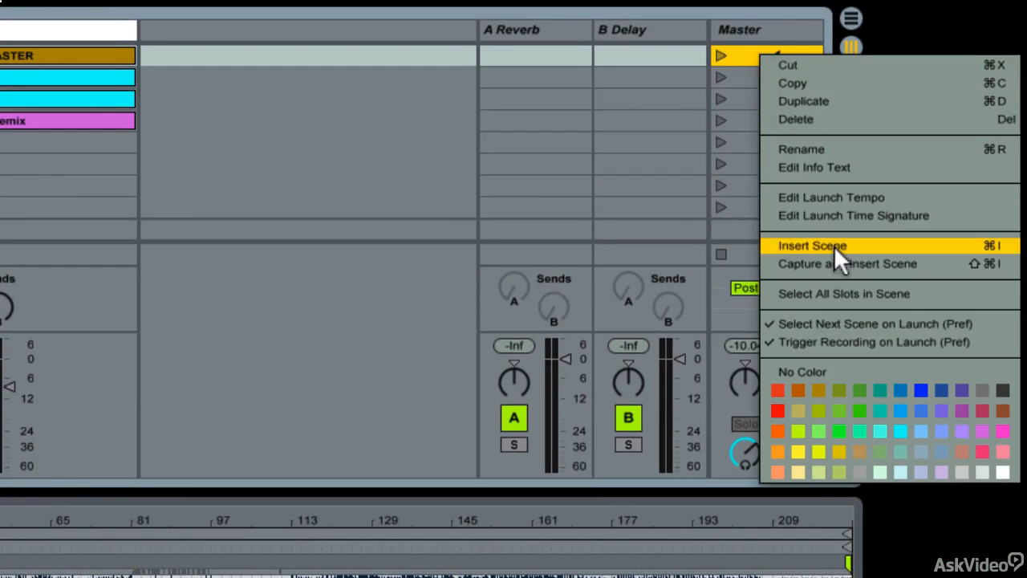
click(812, 246)
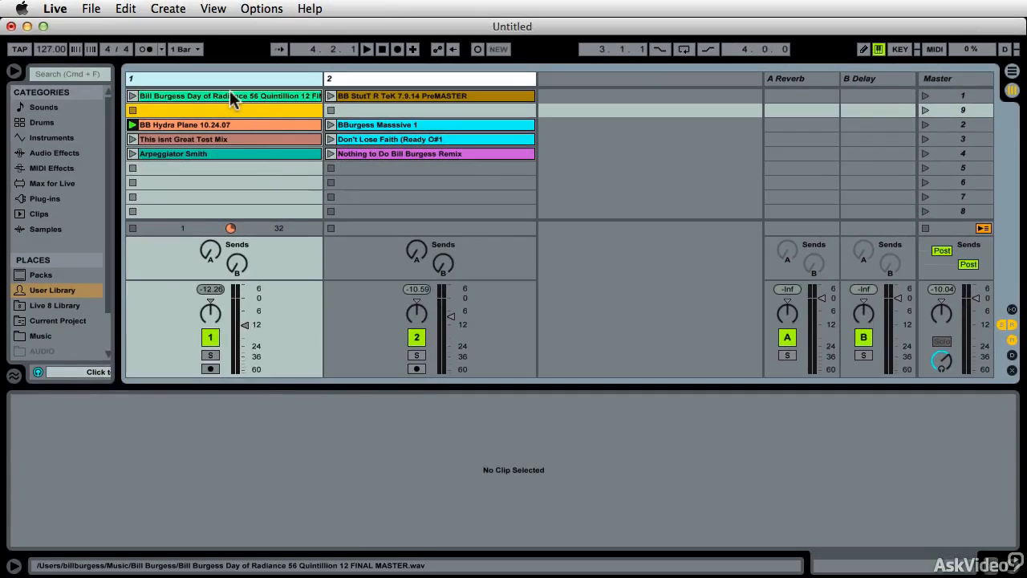
Step: Move the "Day of Radiance" and "BB StutT R TeK" clips down into the new scene, and return "Day of Radiance" to scene 1
drag(230, 93, 344, 165)
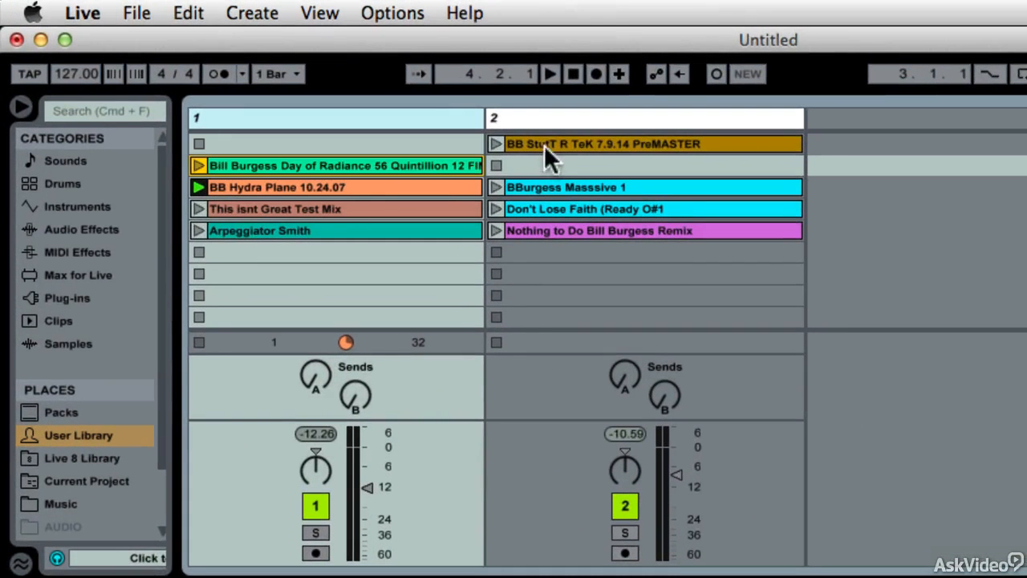
drag(543, 144, 605, 165)
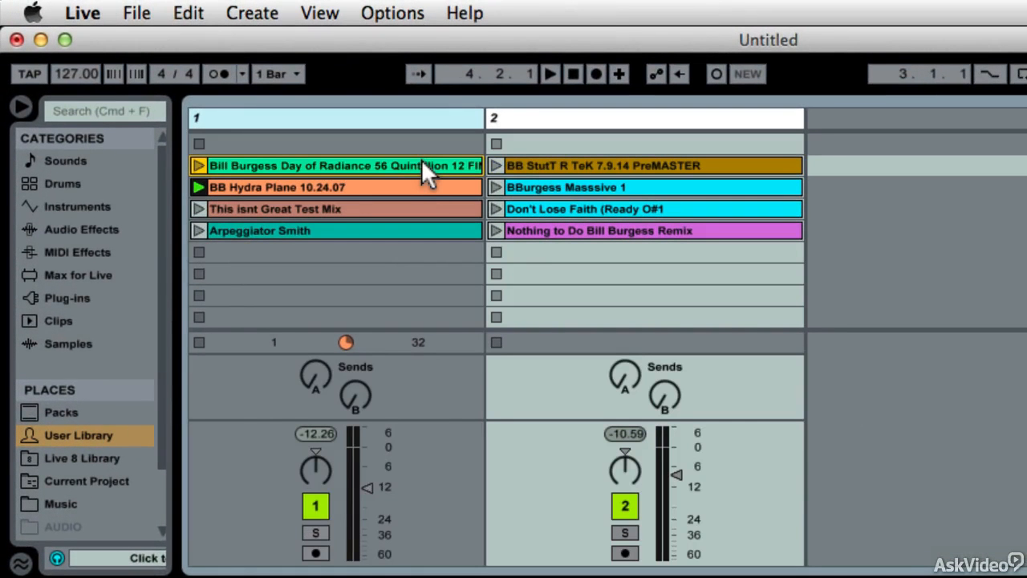
drag(422, 158, 422, 144)
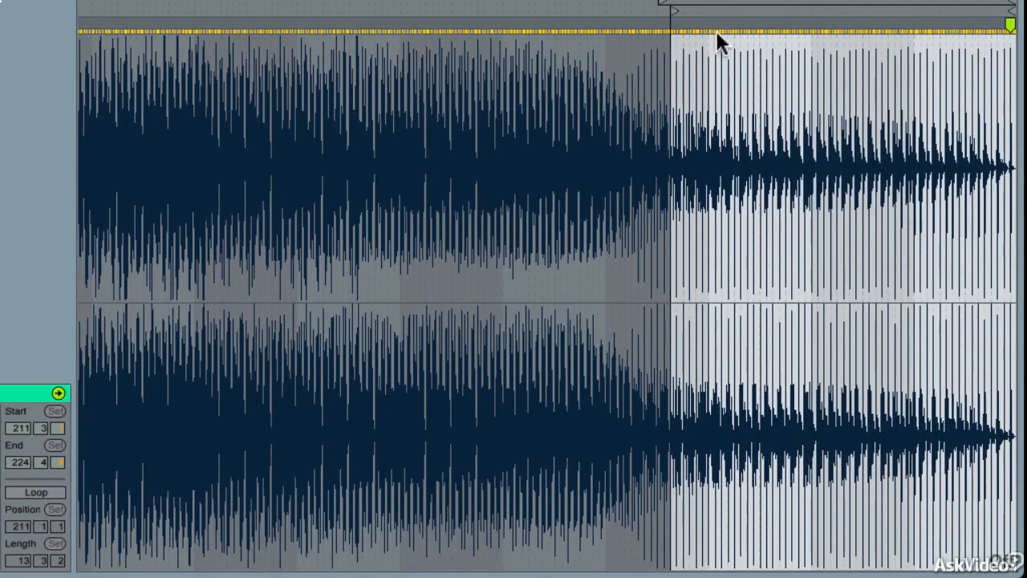
Step: Set the fixed grid of the "Day of Radiance" clip's waveform to 1 Bar
right_click(715, 35)
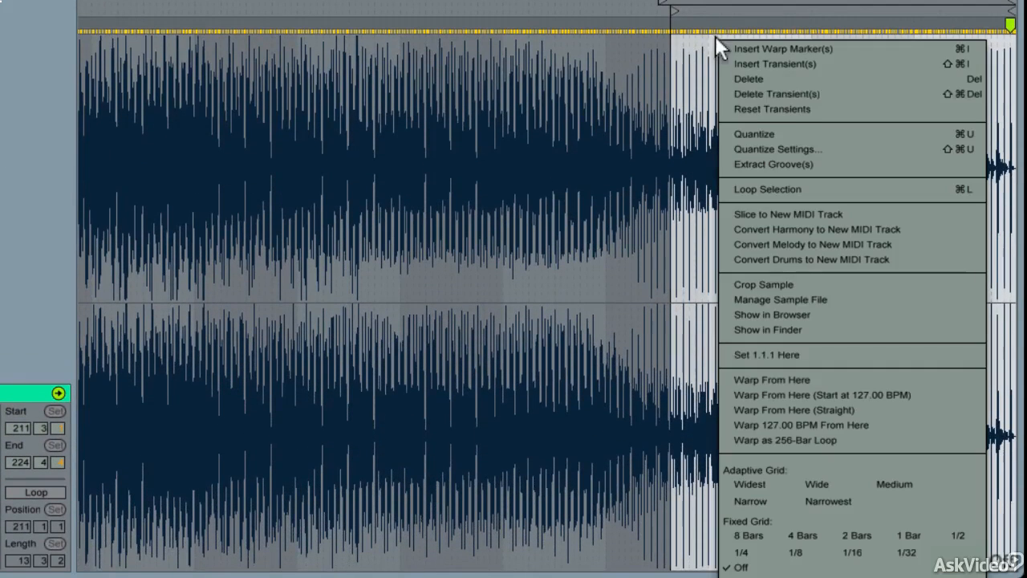
click(908, 535)
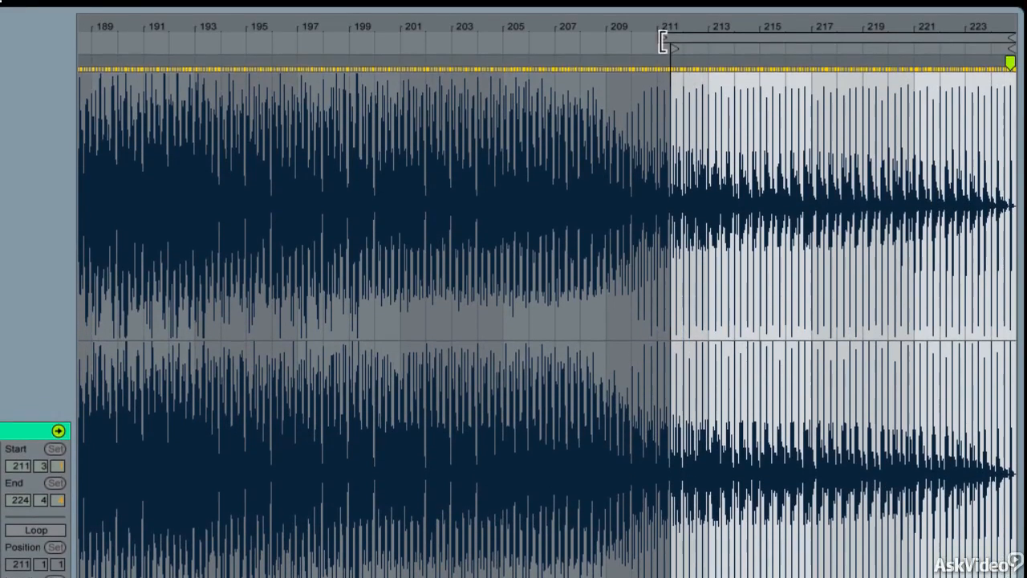
Step: Move the start and loop start of scene 1's "Day of Radiance" clip to bar 212 and launch it
mouse_move(663, 42)
mouse_down()
mouse_move(682, 38)
mouse_move(684, 47)
mouse_up()
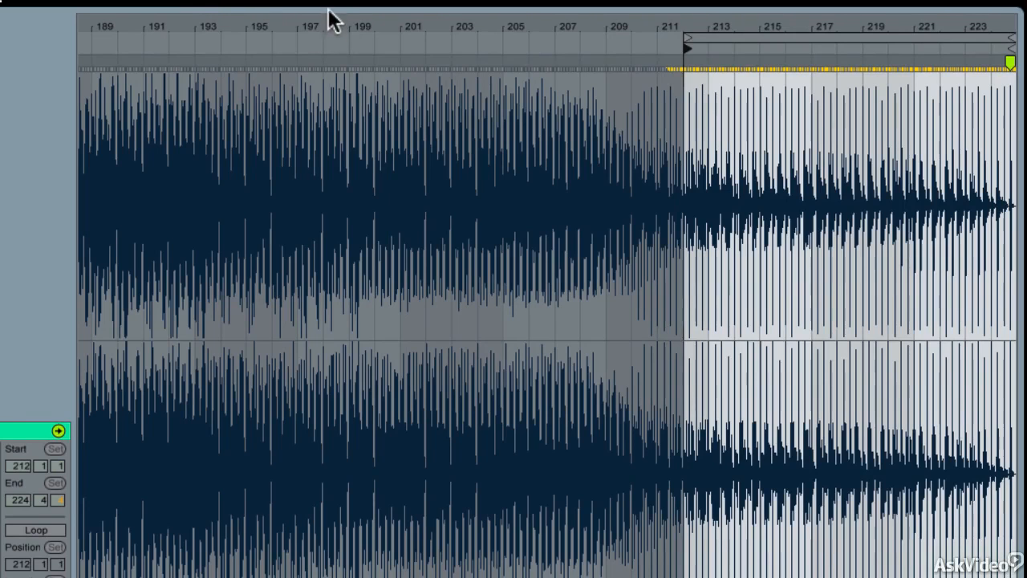
drag(336, 7, 285, 465)
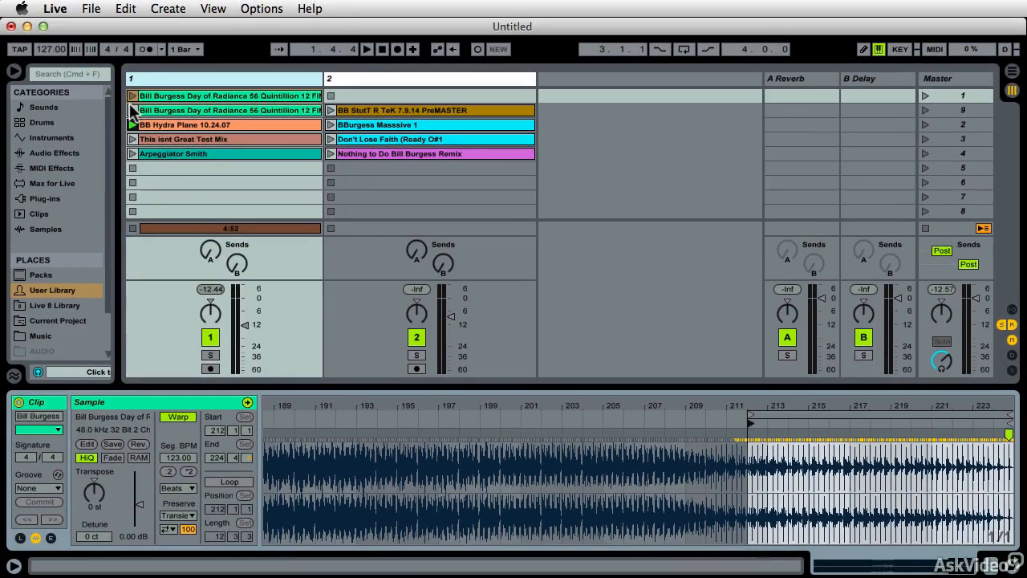
click(131, 96)
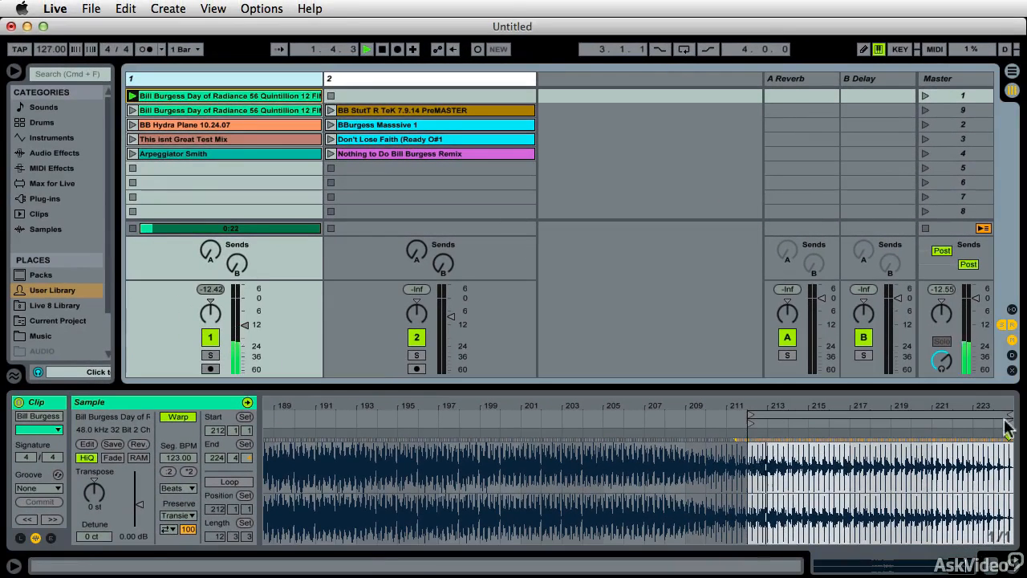
Step: Loop bars 215 to 217 of scene 1's "Day of Radiance" clip with its start at bar 215, and play it
mouse_move(1009, 417)
mouse_down()
mouse_move(834, 415)
mouse_move(849, 416)
mouse_up()
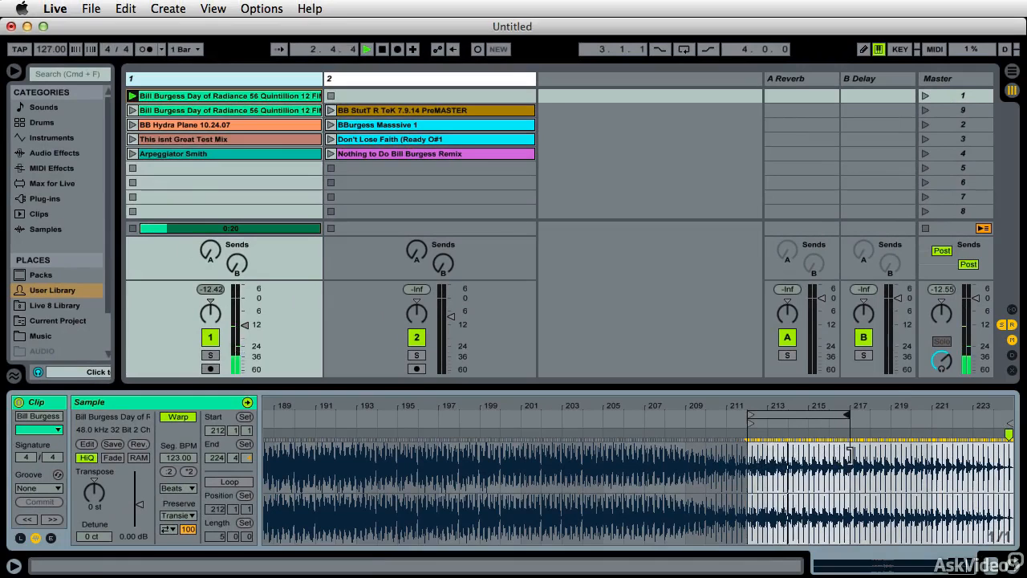
mouse_move(747, 415)
mouse_down()
mouse_move(810, 415)
mouse_move(768, 426)
mouse_move(810, 425)
mouse_up()
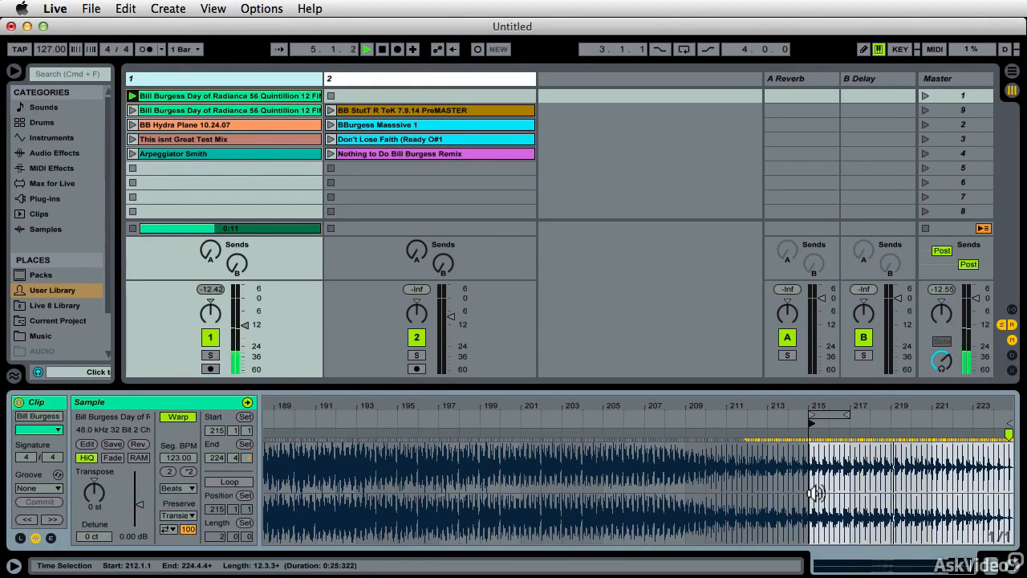
click(228, 482)
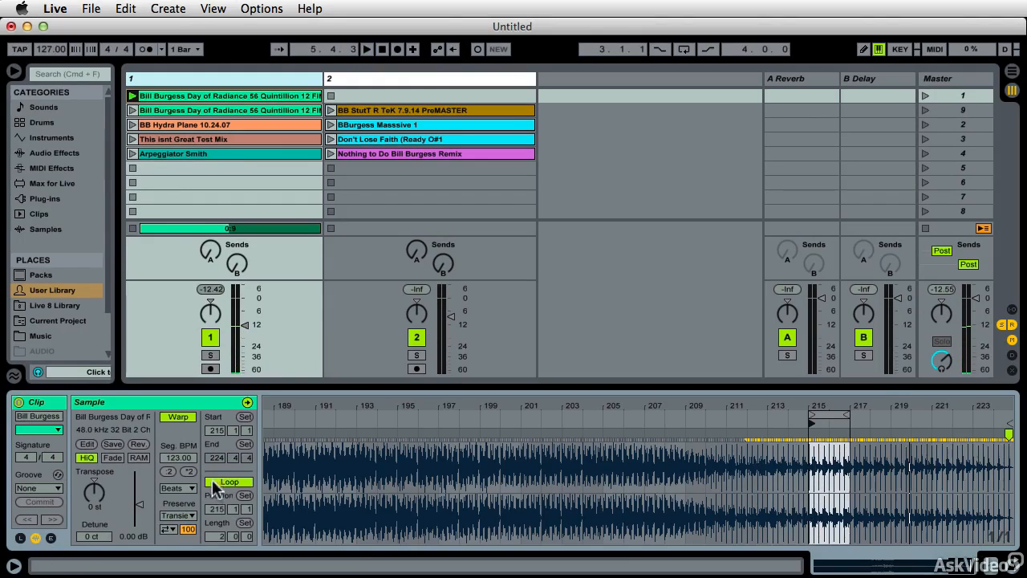
key(space)
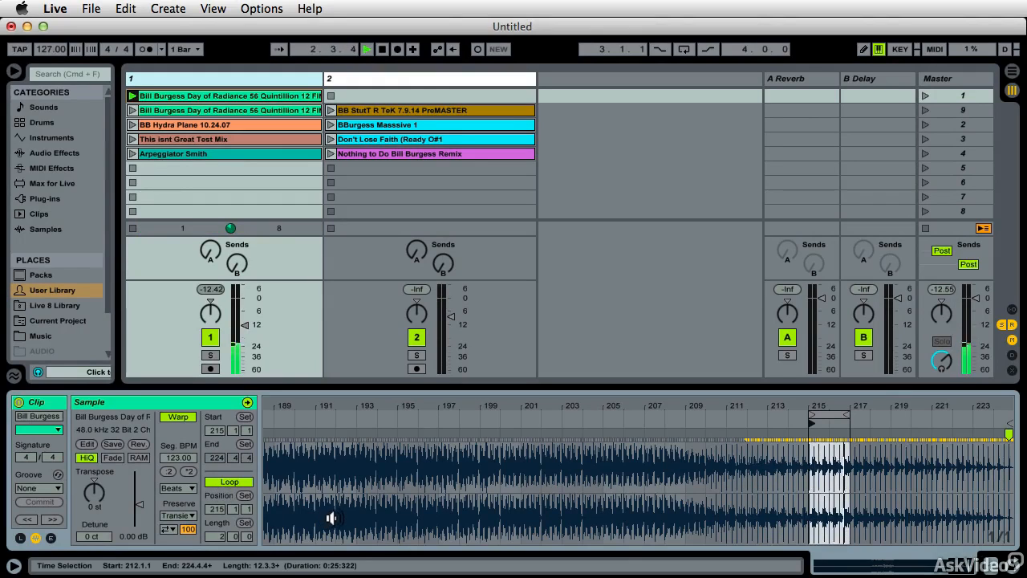
Step: Launch the full-length "Day of Radiance" clip in scene 9 and switch back to the looped copy in scene 1
click(133, 110)
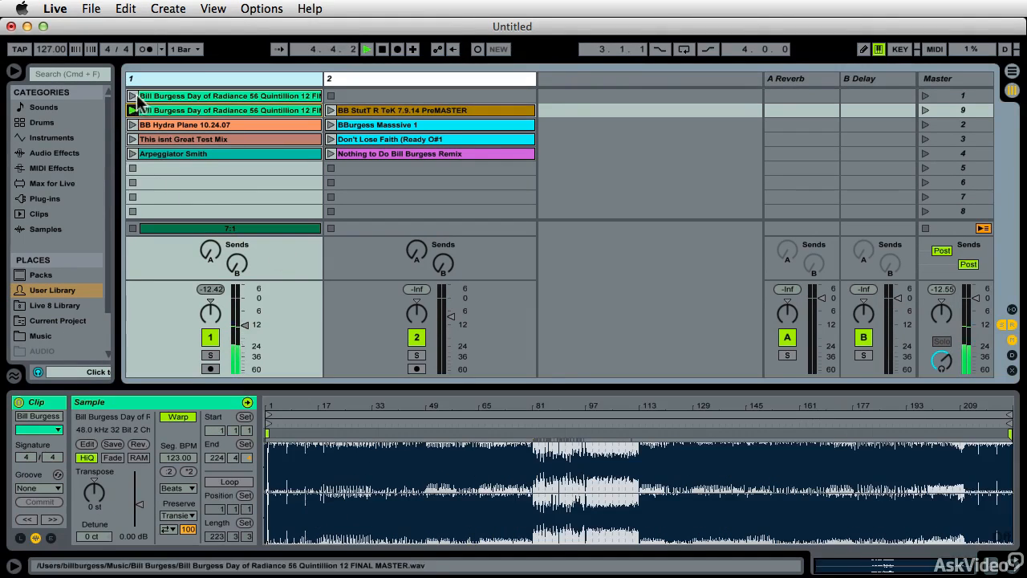
click(133, 95)
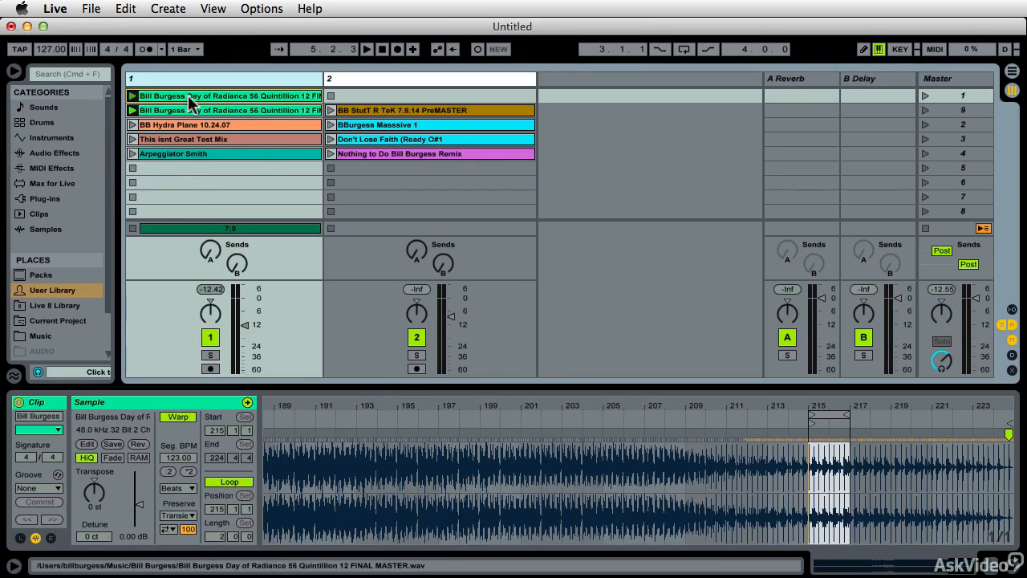
click(132, 96)
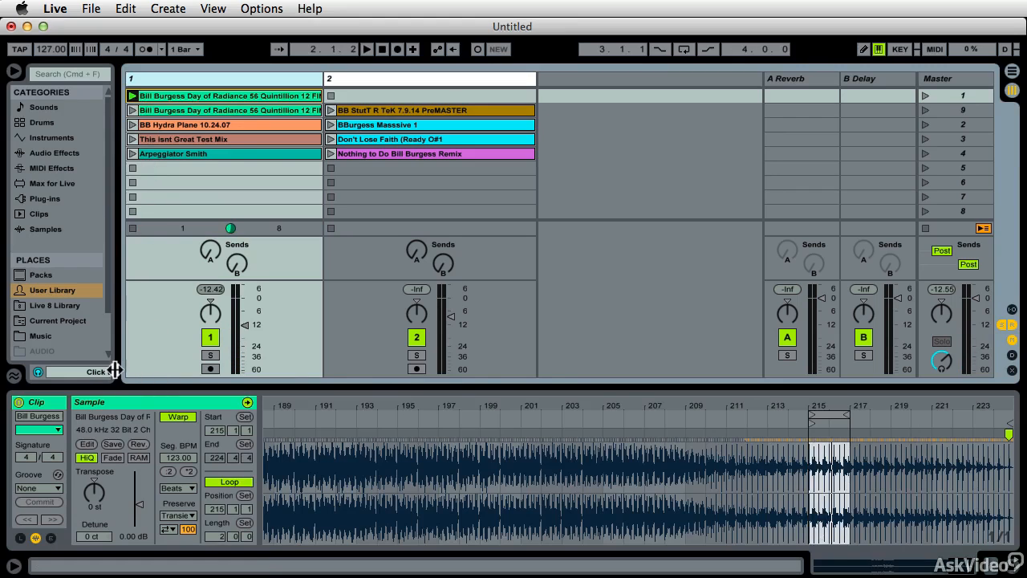
Step: Add the "drums - Harder Better Faster" clip from the User Library to scene 1 of a new audio track, and hide the browser
drag(116, 369, 298, 399)
drag(216, 357, 745, 109)
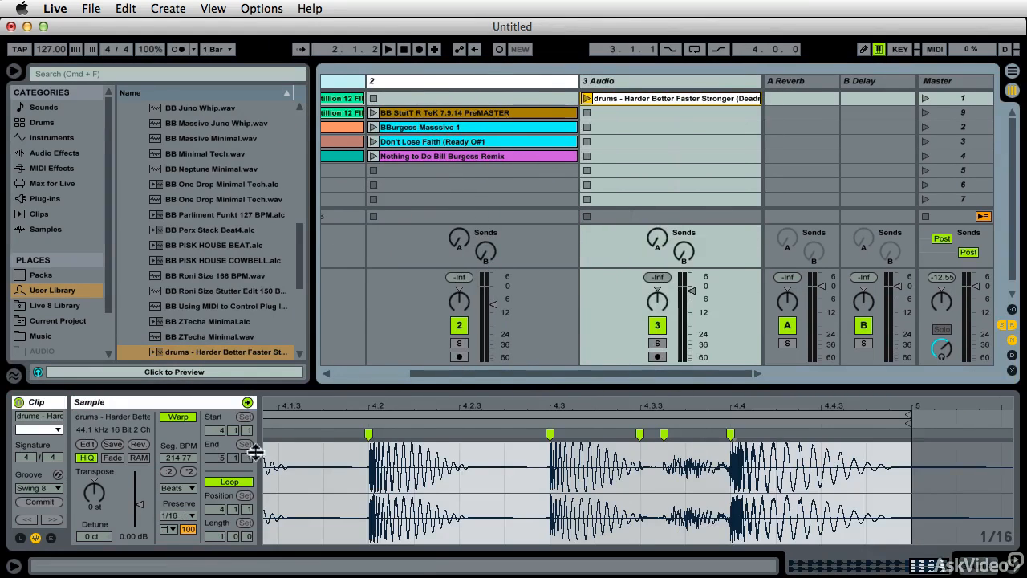
click(15, 72)
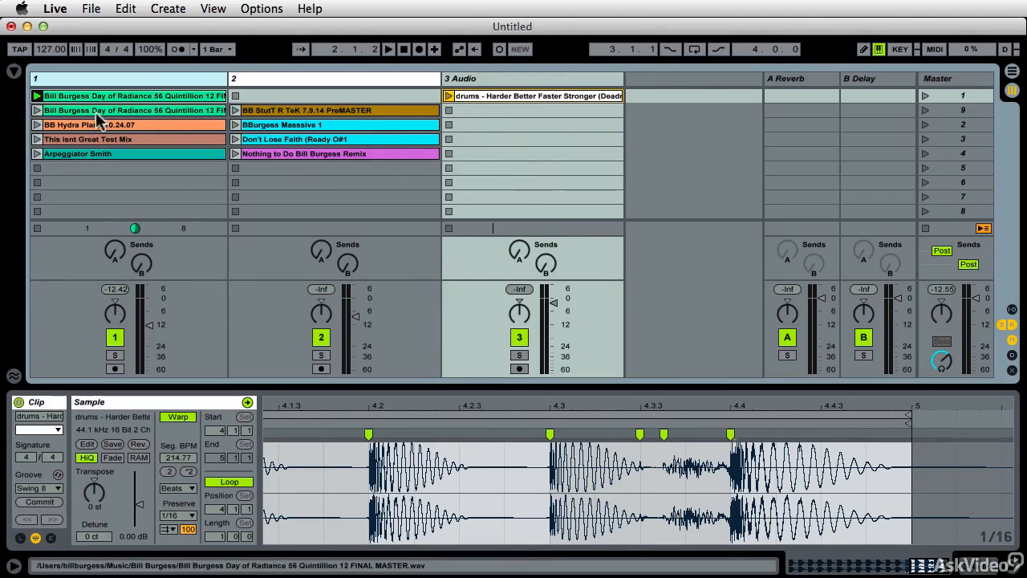
Step: Launch the drums clip alongside the looped "Day of Radiance" clip, and stop track 1's clip
click(449, 97)
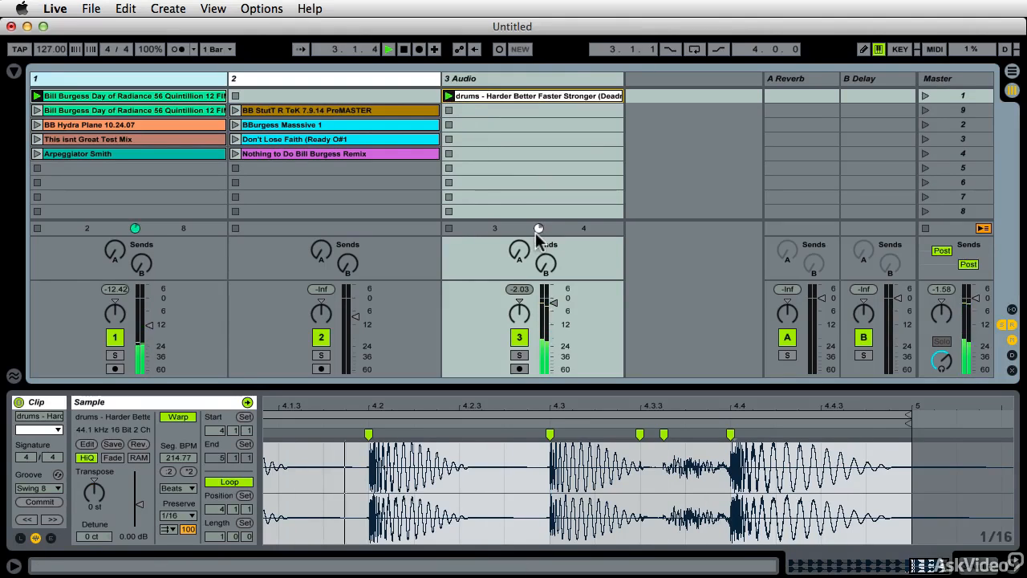
click(37, 168)
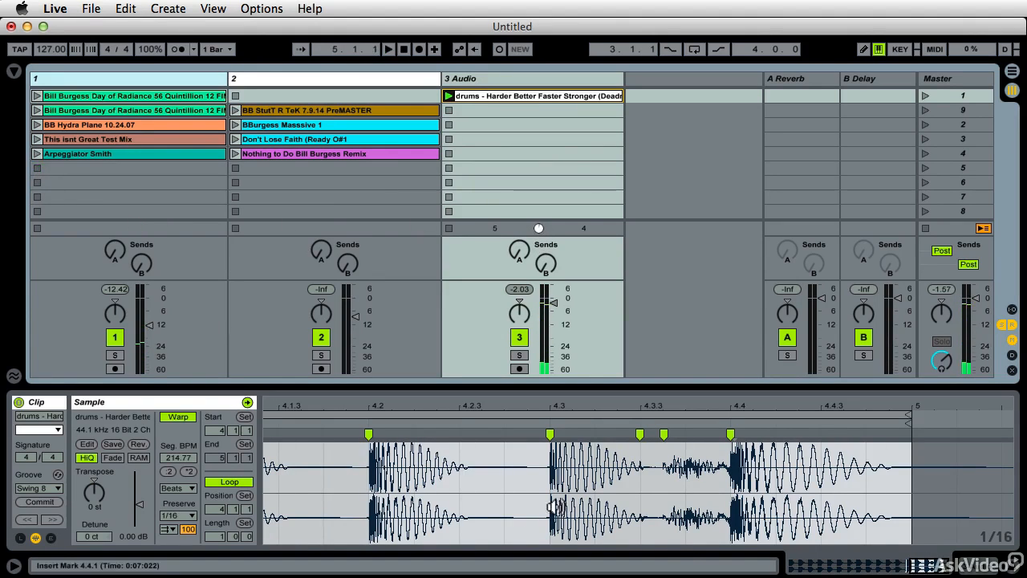
Step: Duplicate the drums clip on track 3 into scene 9 and select the copy
right_click(505, 93)
click(522, 124)
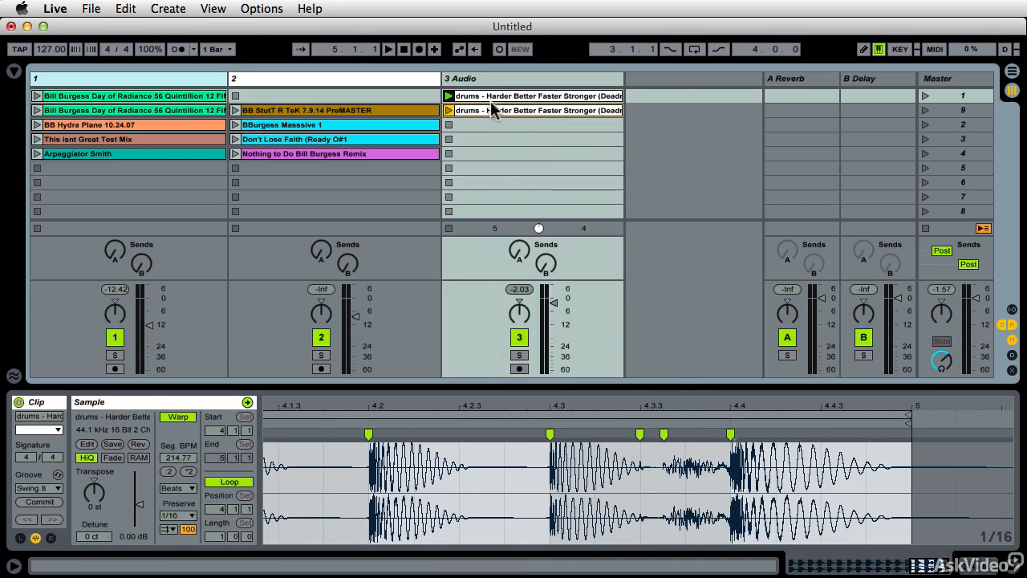
click(465, 114)
Step: Launch the duplicated drums clip, shift its warp marker at 4.4 one sixteenth later to 4.4.2, and resume playback
click(449, 110)
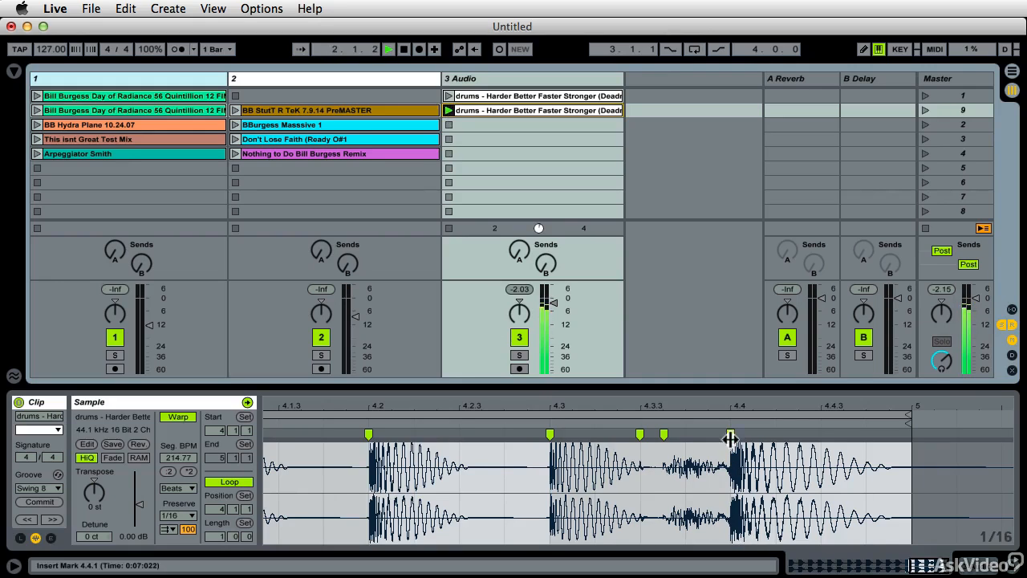
drag(730, 434, 776, 434)
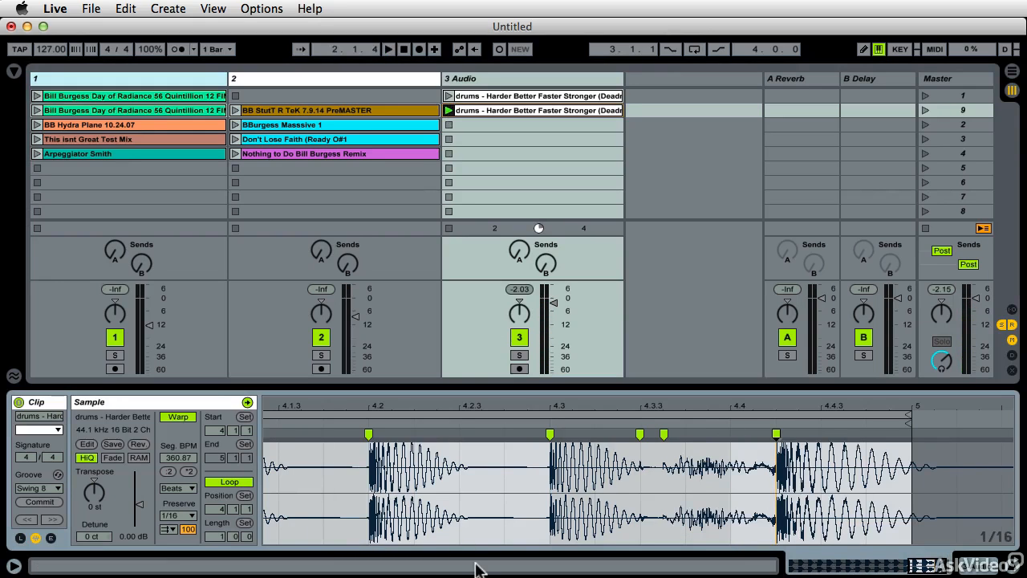
key(space)
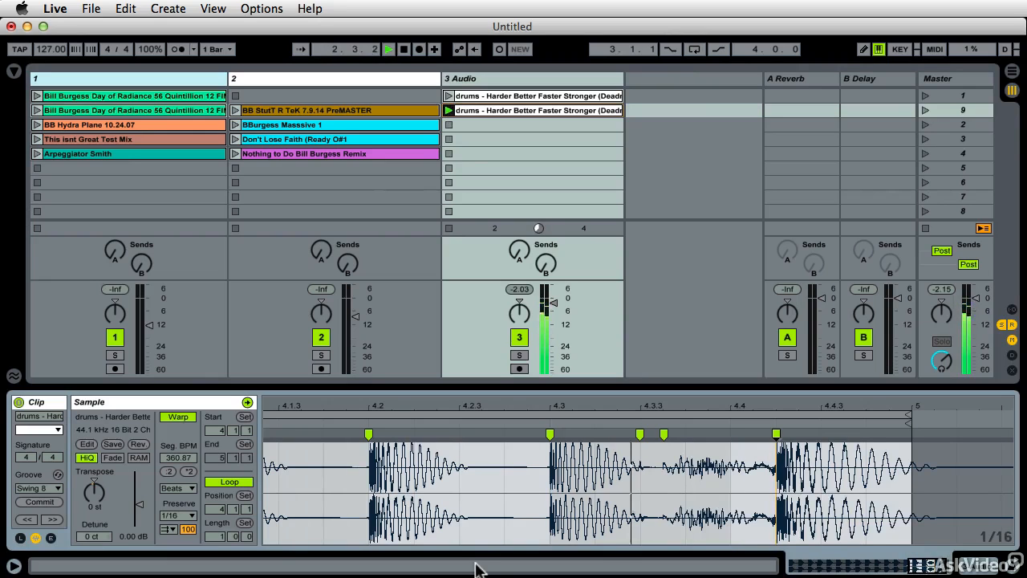
Step: Launch the looped "Day of Radiance" clip over the drums and lower track 3's volume to about -9 dB
click(39, 96)
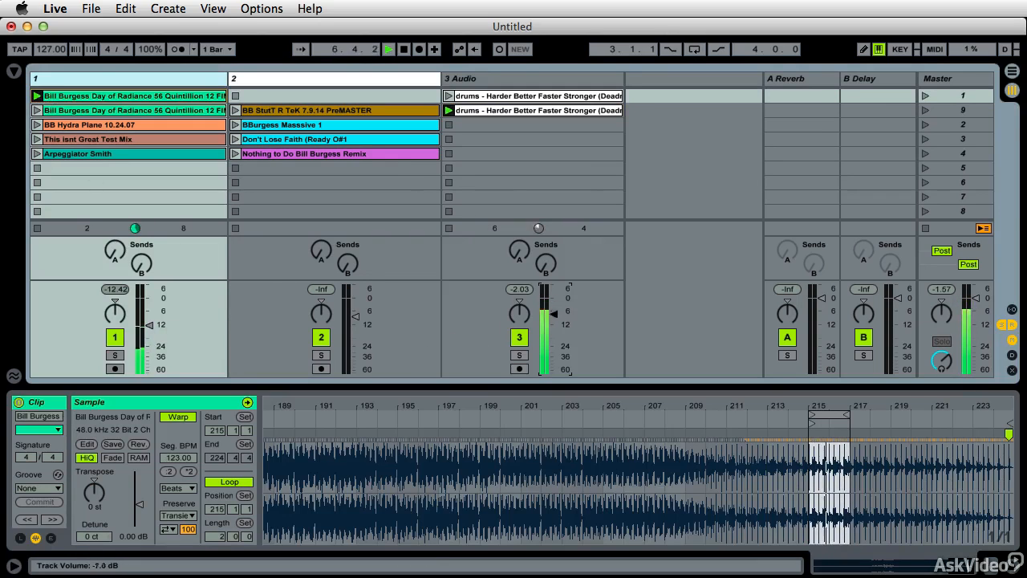
drag(553, 313, 553, 319)
Step: Switch track 3 back to the original drums clip in scene 1 and launch track 2's "Masssive 1" clip
click(449, 95)
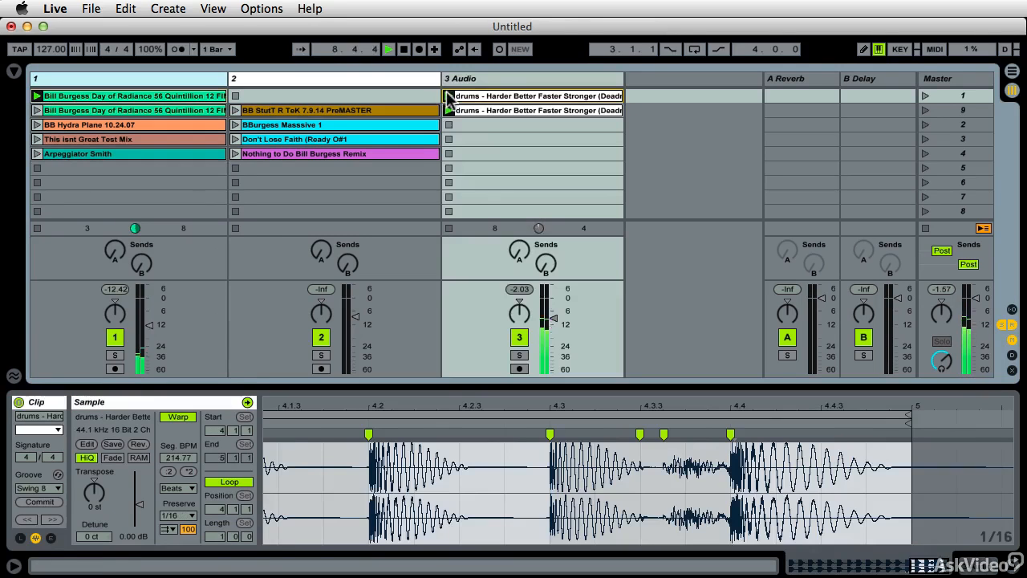
click(234, 125)
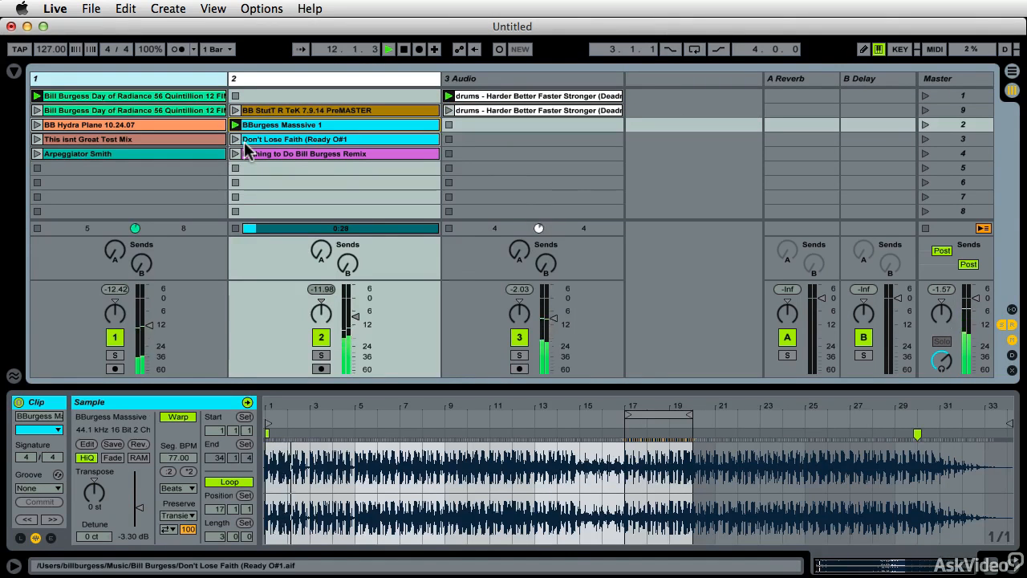
Step: Color the full-length "Day of Radiance" clip in scene 9 light blue
right_click(125, 109)
click(214, 420)
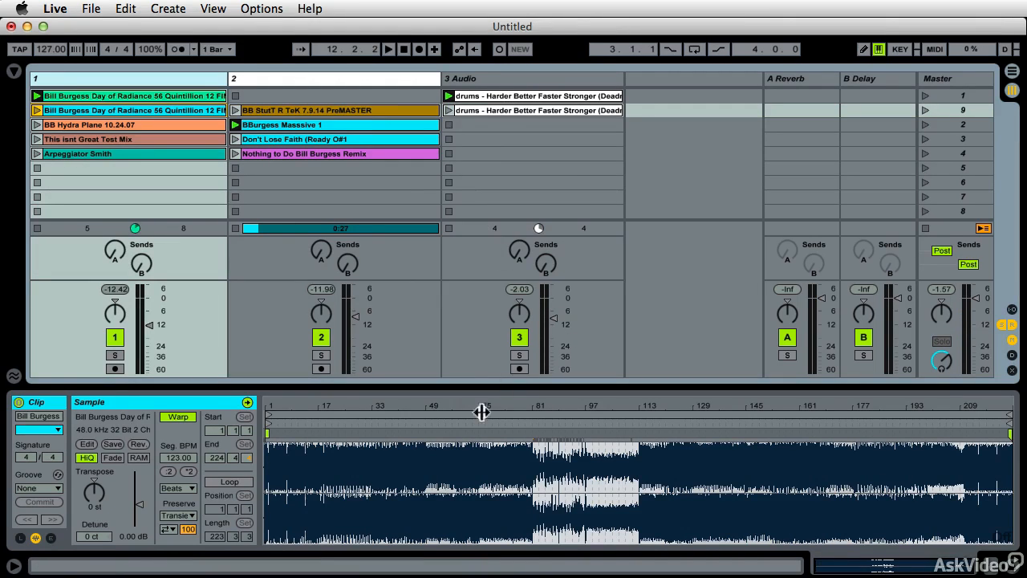
Step: Review the loop regions of the "BB StutT R TeK", "BB Hydra Plane 10.24.07" and "Nothing to Do" clips
click(297, 111)
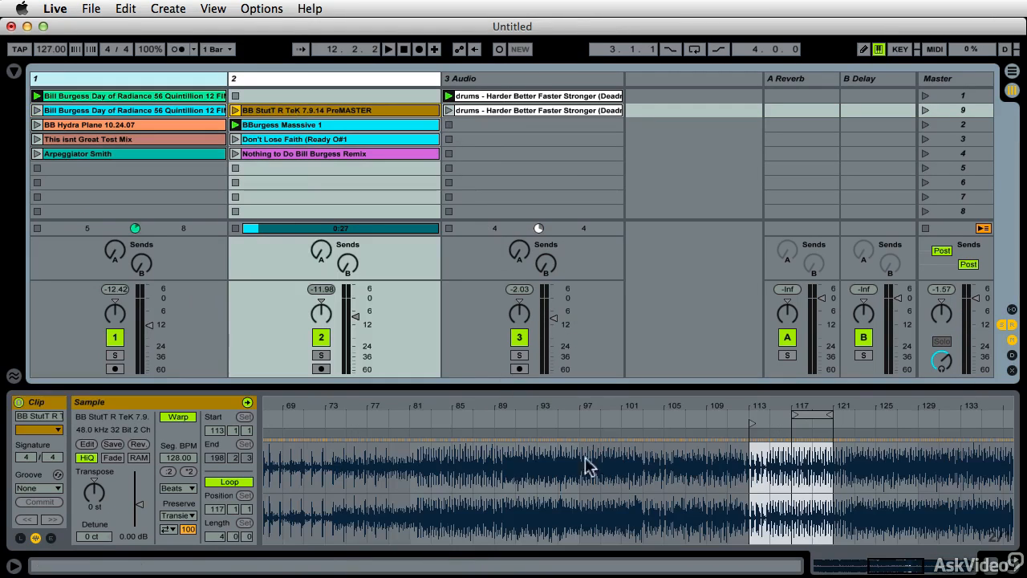
click(126, 126)
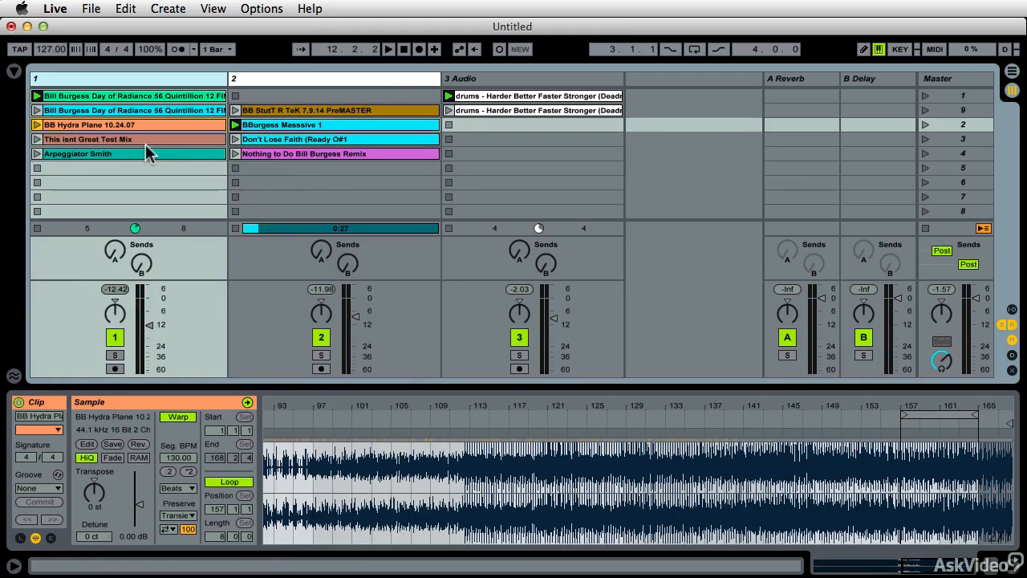
click(255, 154)
scroll(322, 487, left, 4)
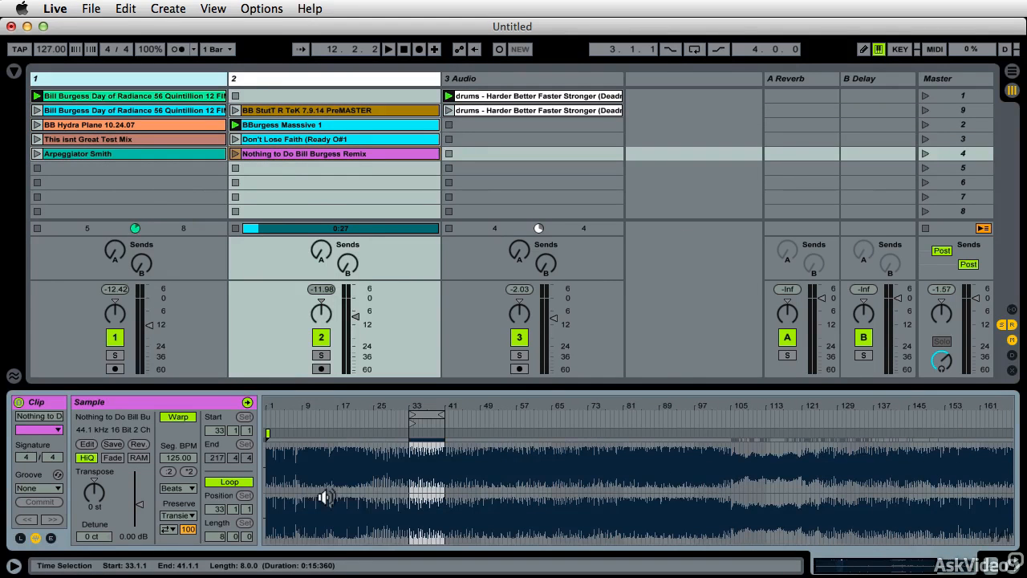
Step: Launch the "Nothing to Do" remix on track 2 over the looped clips, and stop track 1's clip
click(234, 154)
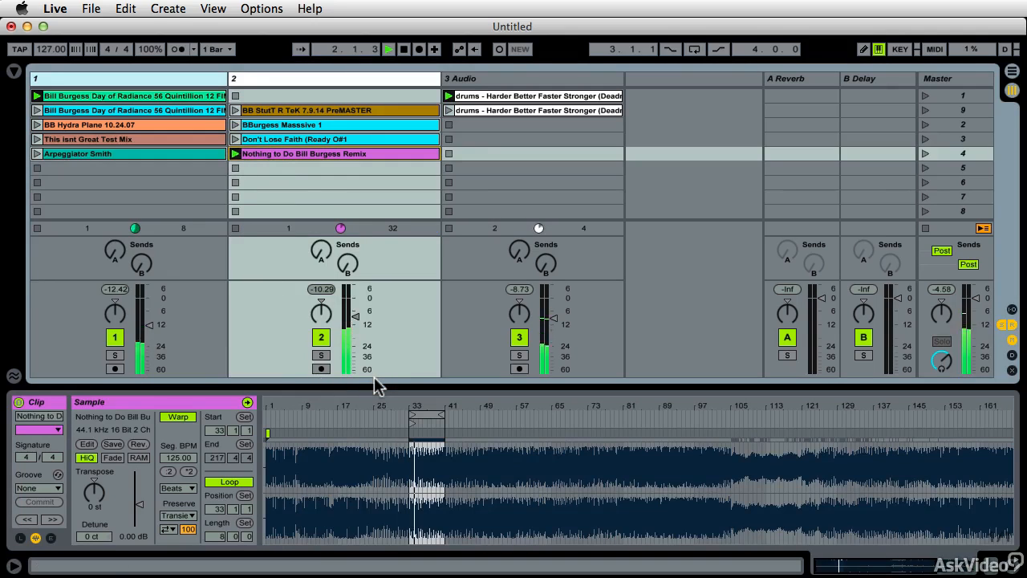
click(38, 167)
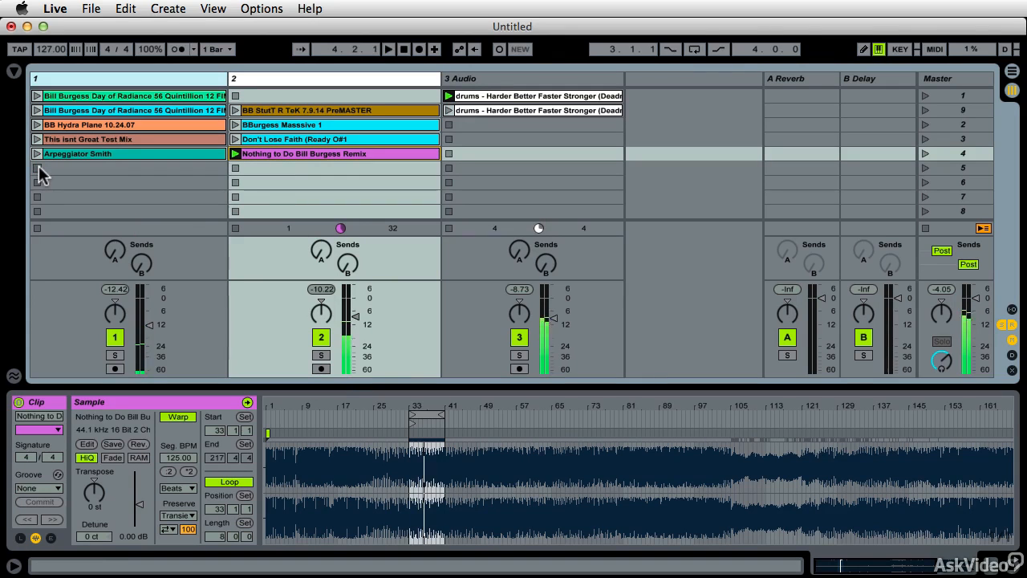
Step: Lower the volumes of tracks 2 and 3, with track 3 at about -10.2 dB, and restart playback to check the balance
key(space)
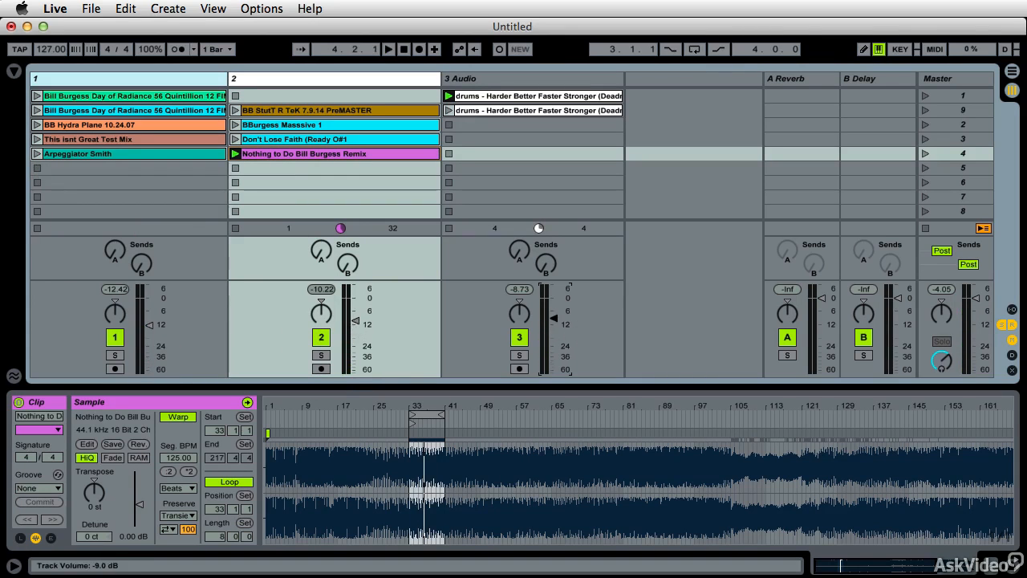
key(space)
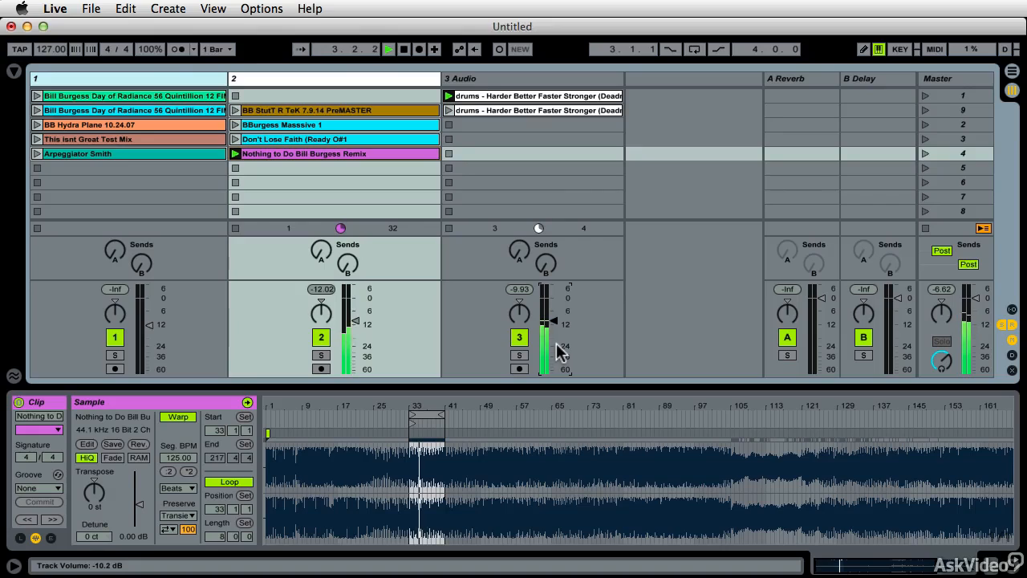
Step: Stop playback and examine the sample settings and save option of the drums clips on track 3
key(space)
click(523, 95)
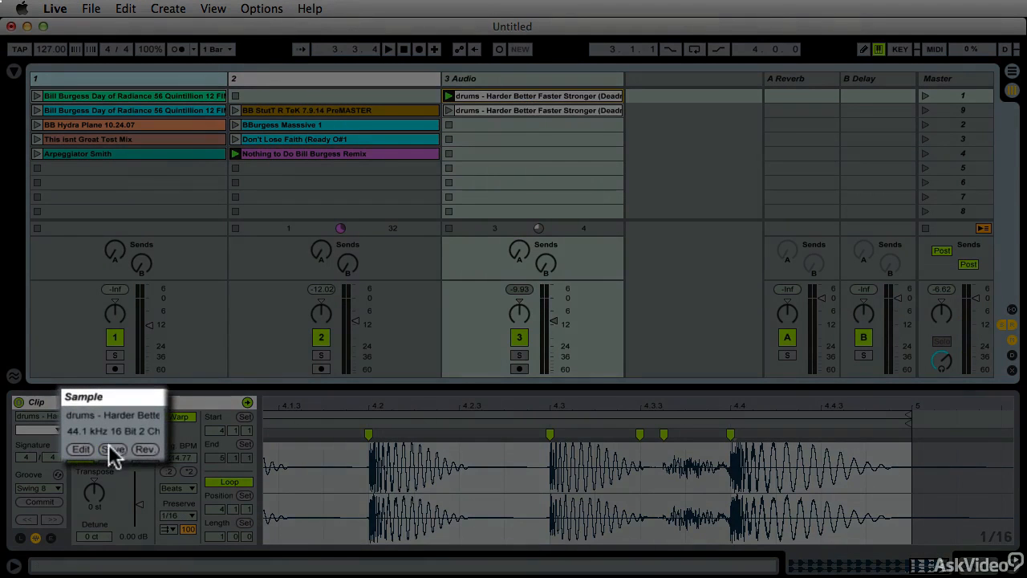
click(495, 108)
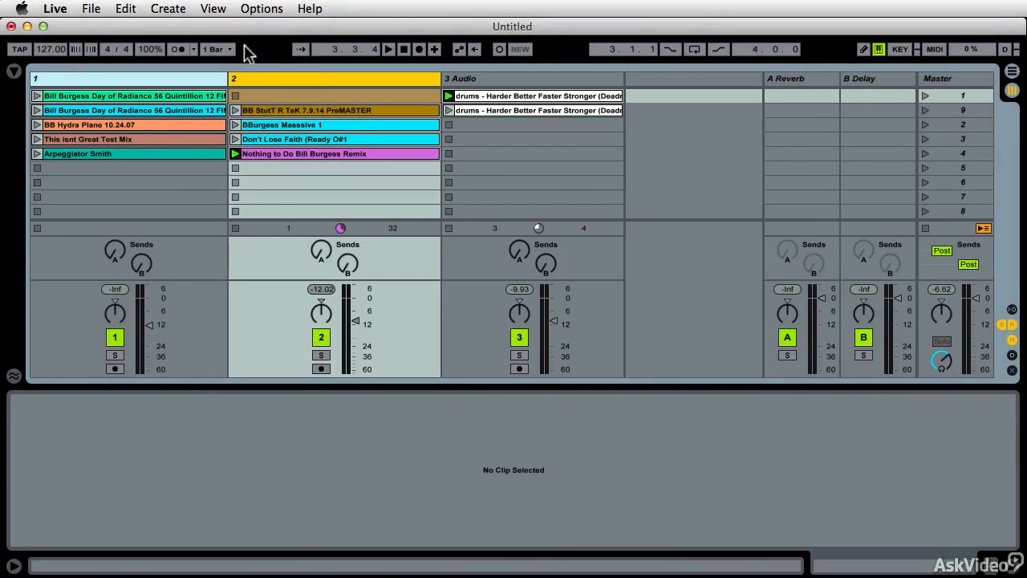
Step: Show the mixer's crossfader section and assign track 1 to side A and track 2 to side B
click(1011, 371)
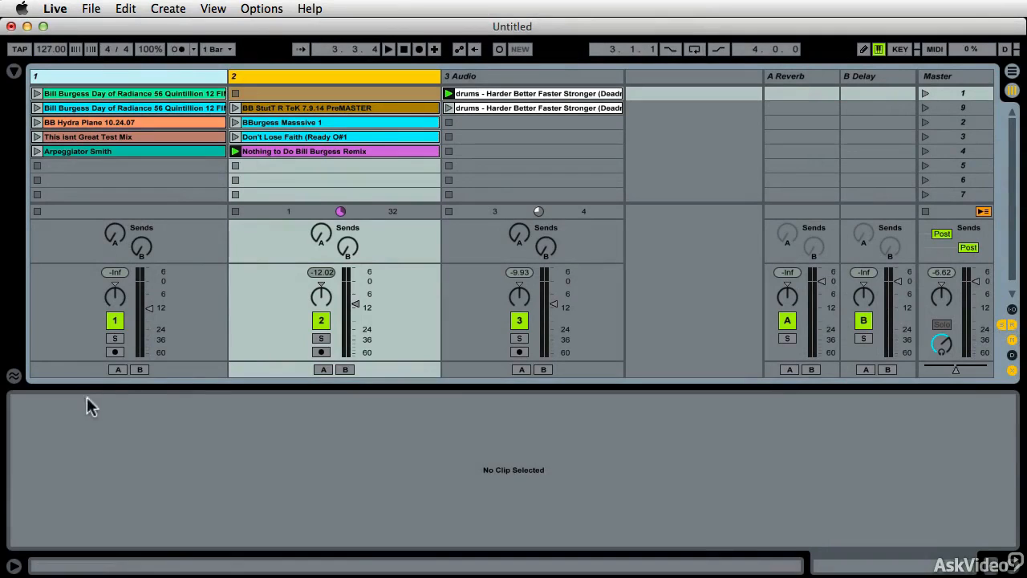
click(118, 369)
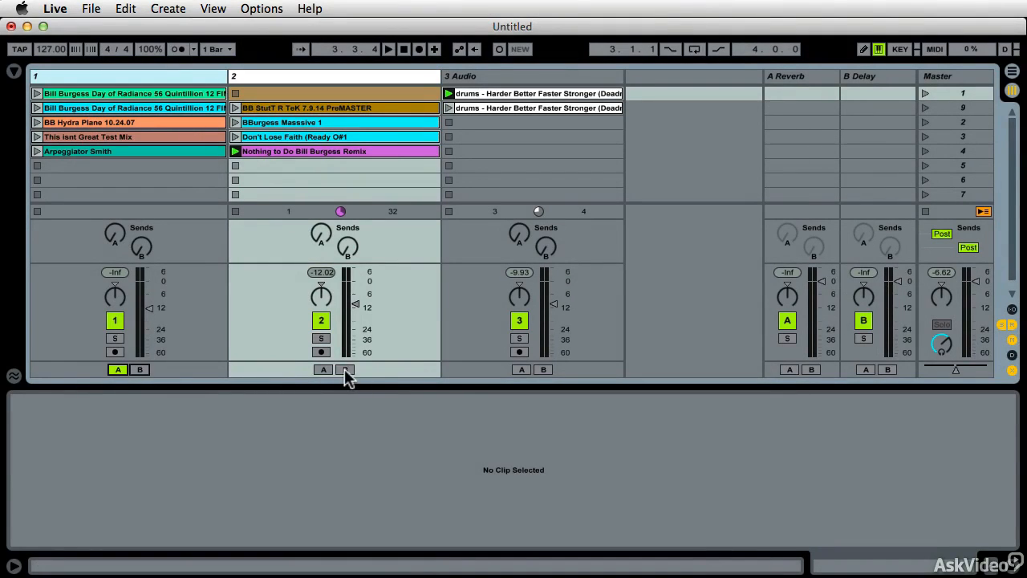
Step: Start playback and launch "This isnt Great Test Mix" on track 1 alongside track 2's clip and the drums
key(space)
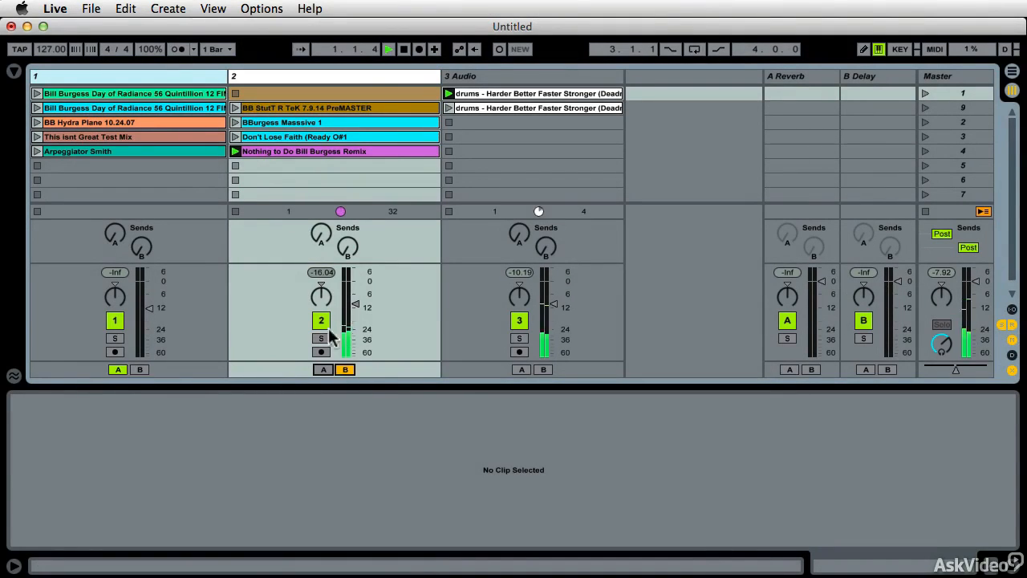
click(36, 137)
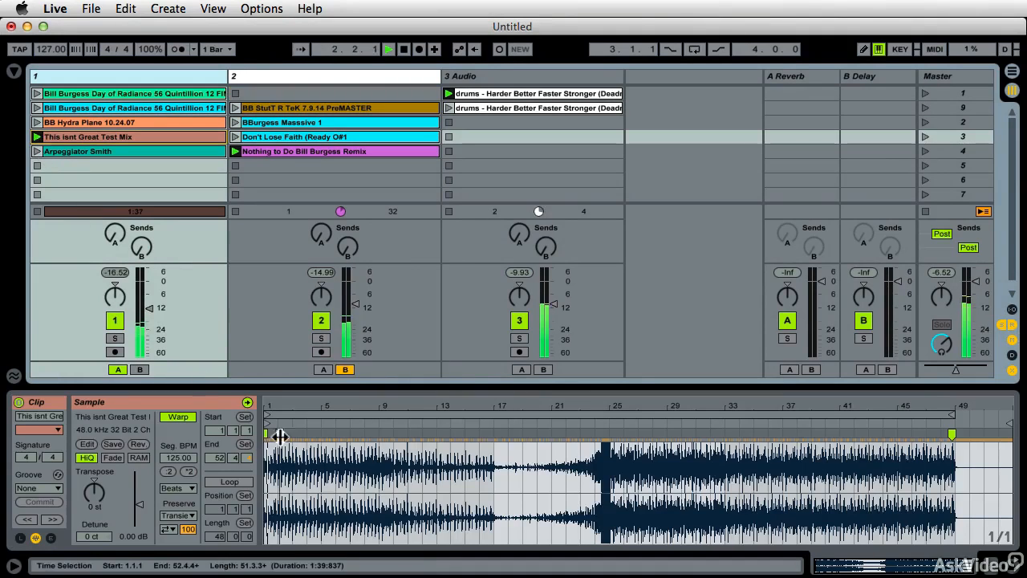
Step: Sweep the crossfader fully to side A, across to full B and back to 50A during playback, and stop playback
drag(962, 369, 924, 369)
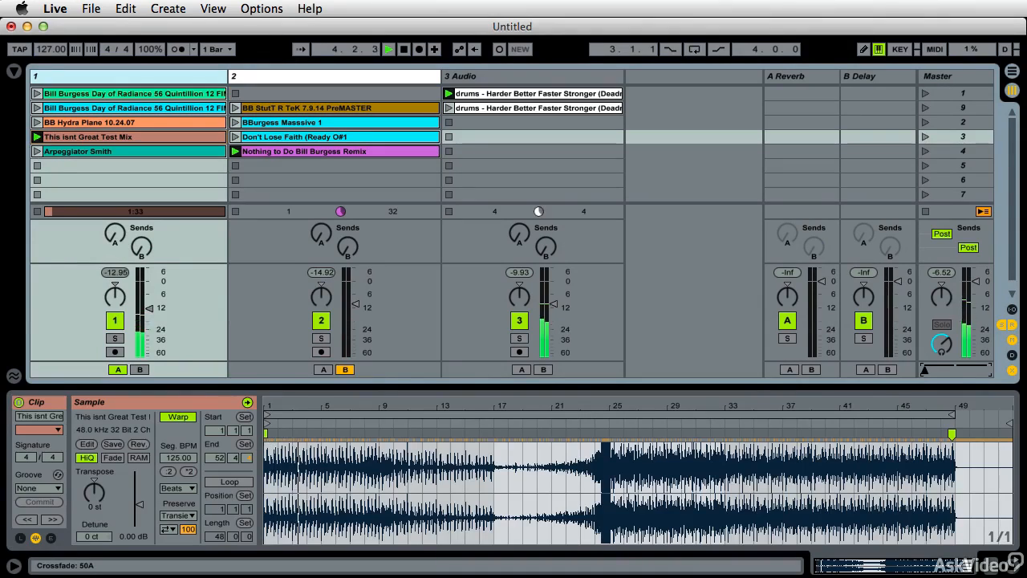
drag(924, 369, 986, 369)
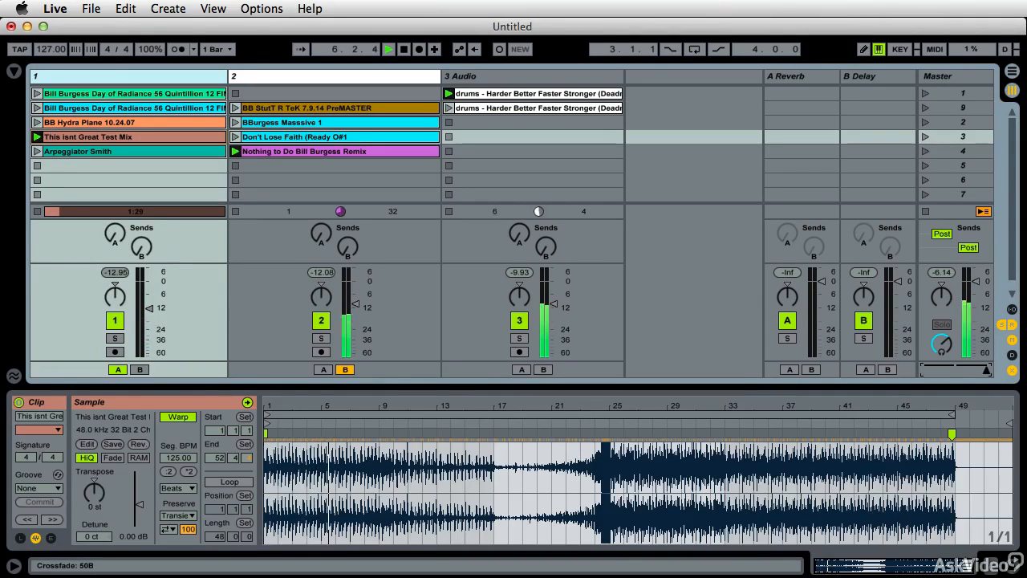
drag(987, 369, 924, 369)
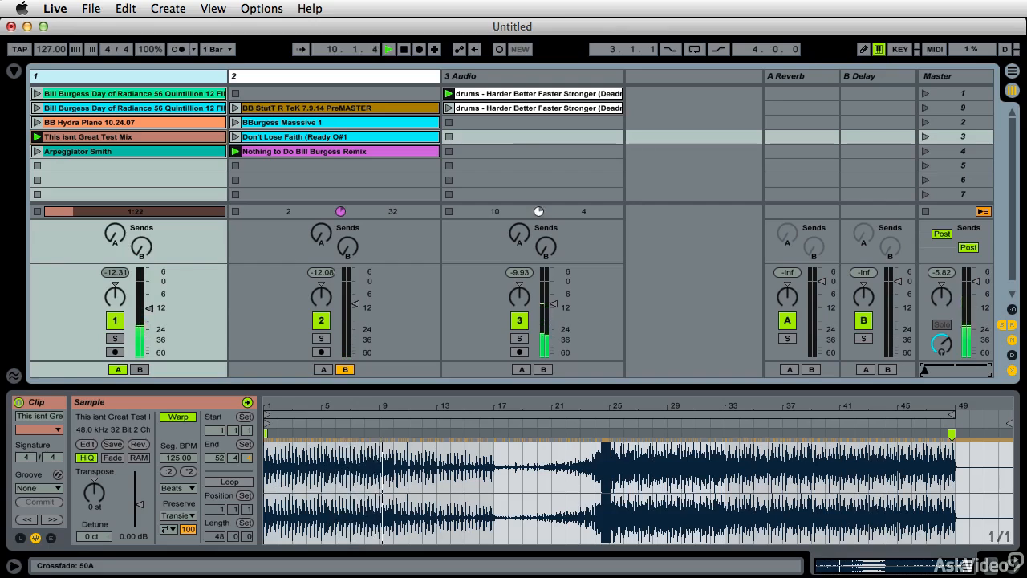
key(space)
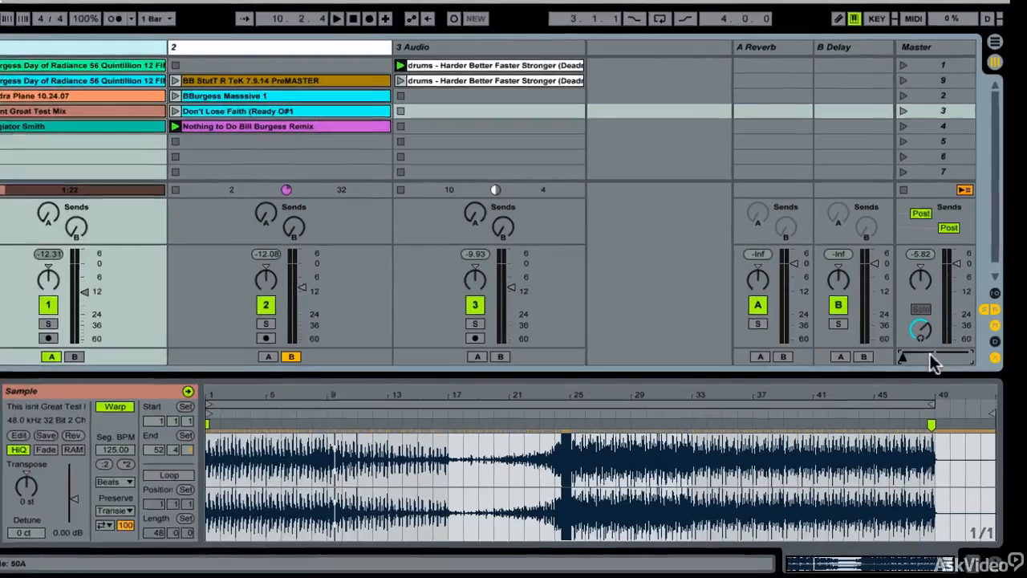
Step: Change the crossfader's curve to Slow Cut and review the other curve options
right_click(951, 372)
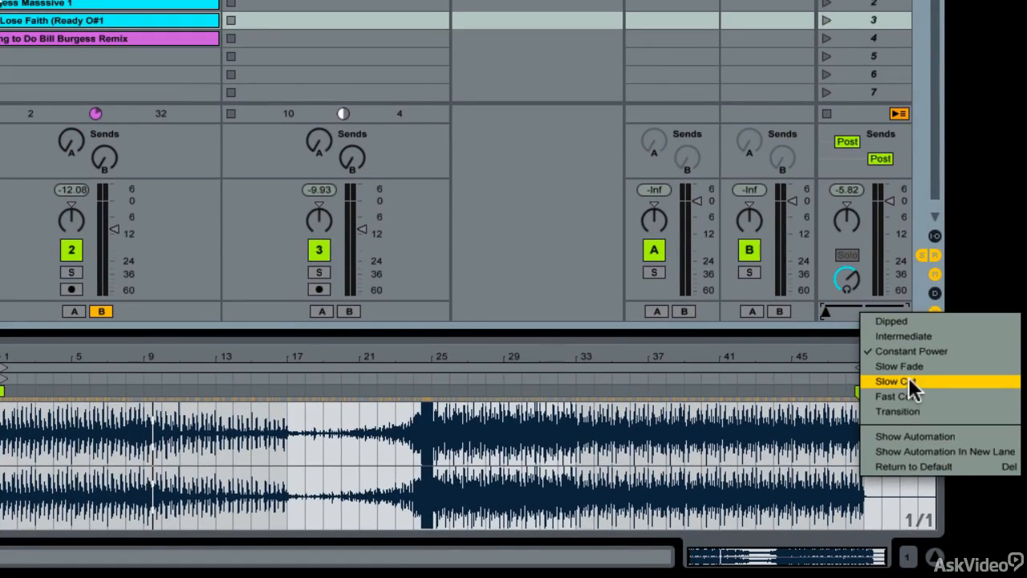
click(906, 380)
right_click(864, 309)
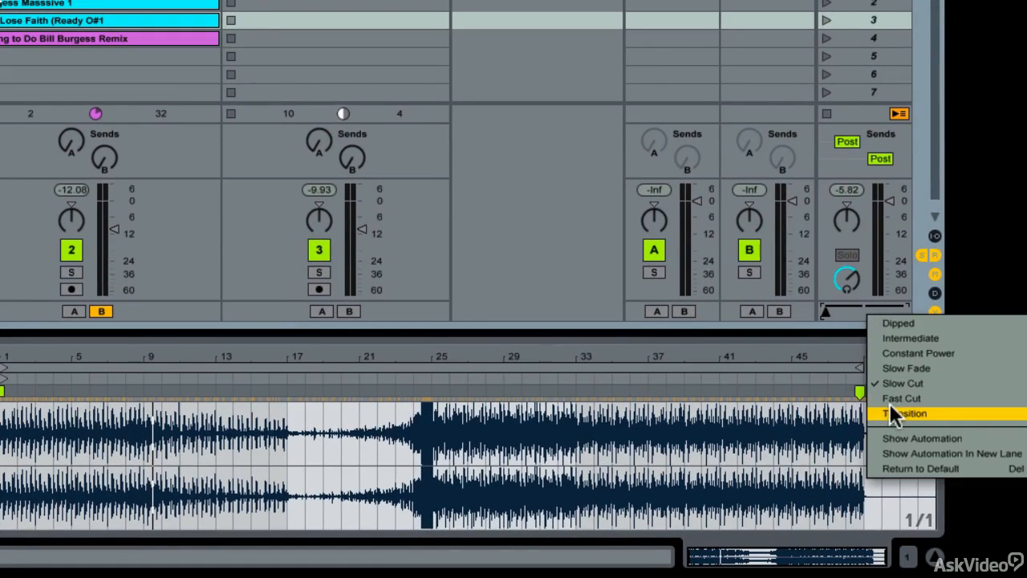
click(810, 347)
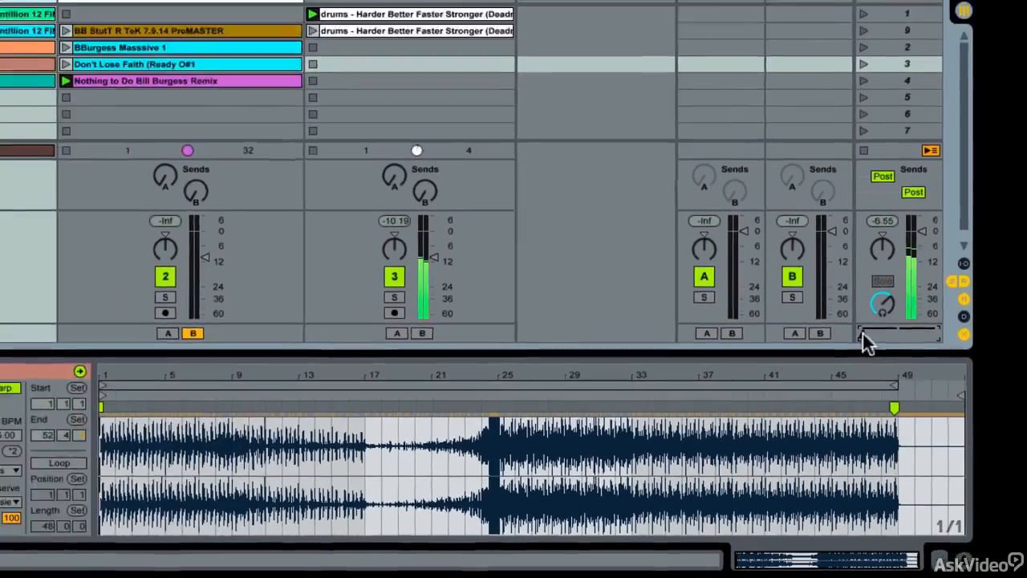
Step: Restart playback and move the crossfader gradually from full A toward the centre, to about 30A, to test the curve
drag(825, 312, 836, 312)
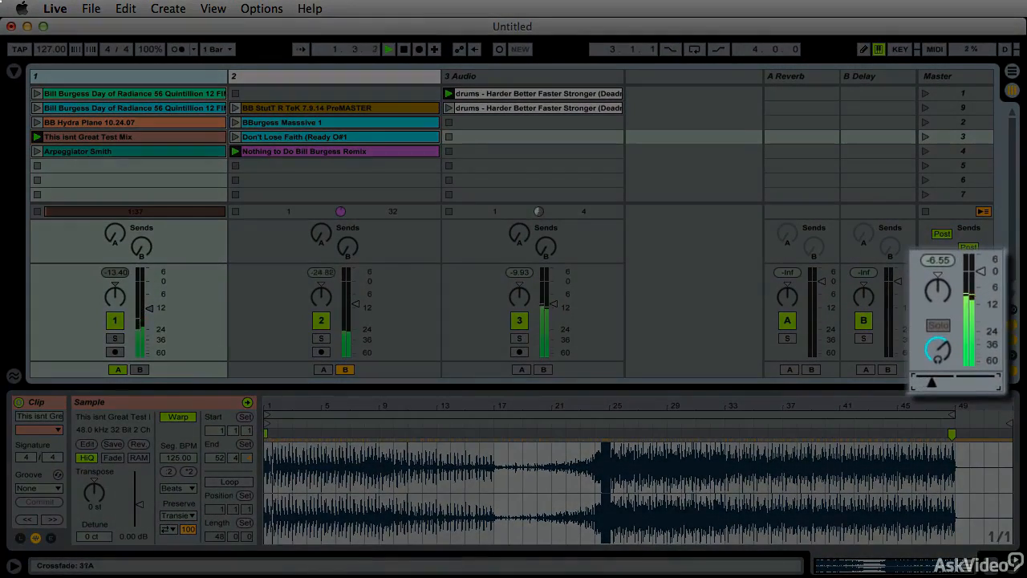
mouse_move(931, 382)
mouse_down()
mouse_move(994, 382)
mouse_move(916, 382)
mouse_move(932, 382)
mouse_up()
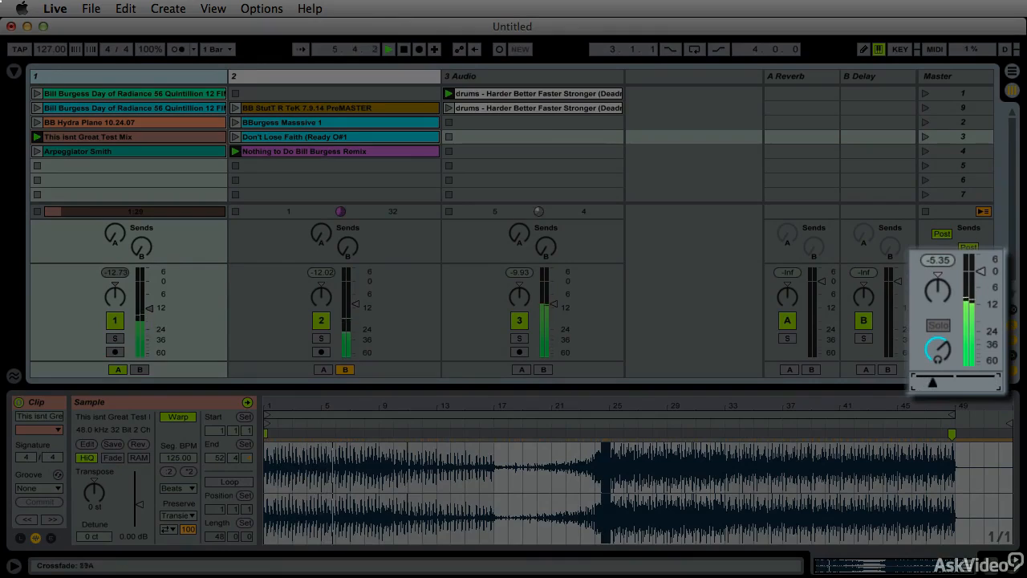